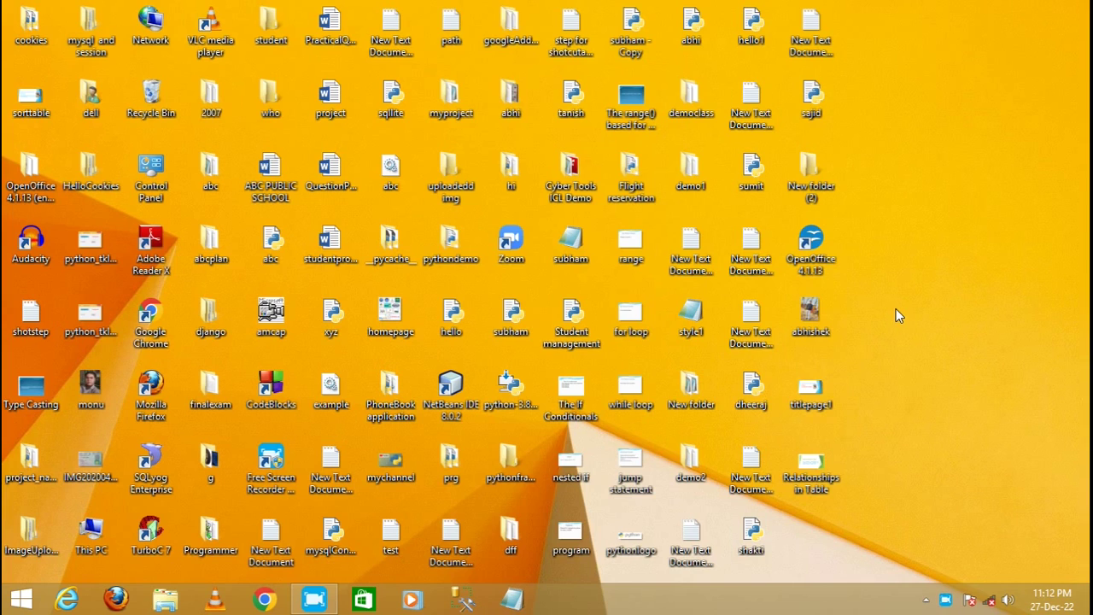
Open OpenOffice and start a new database with the Database Wizard, accepting the default save options
double_click(812, 240)
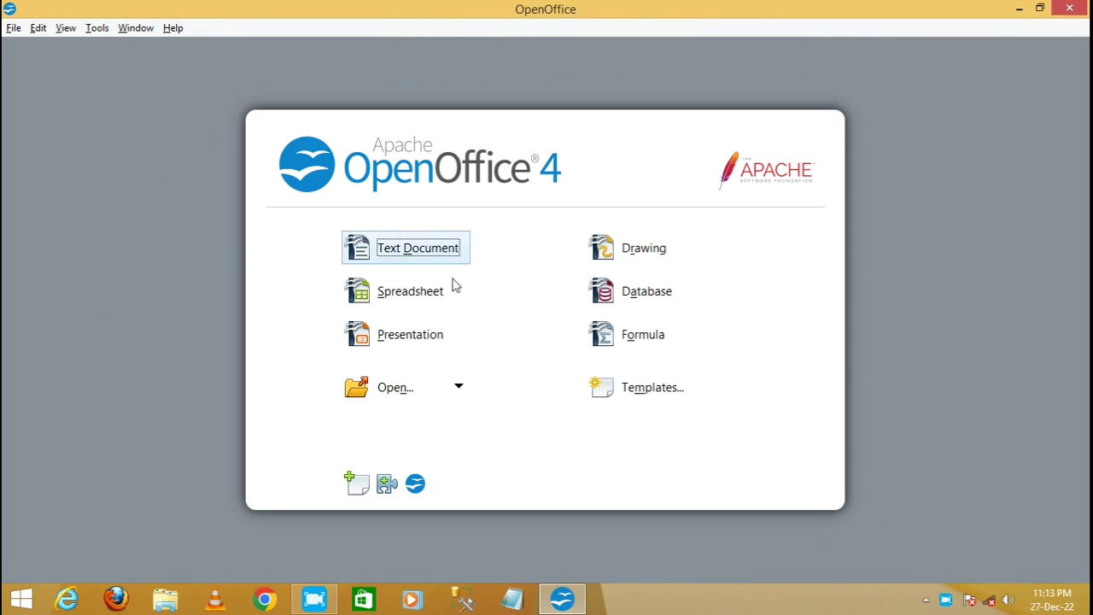
left_click(607, 294)
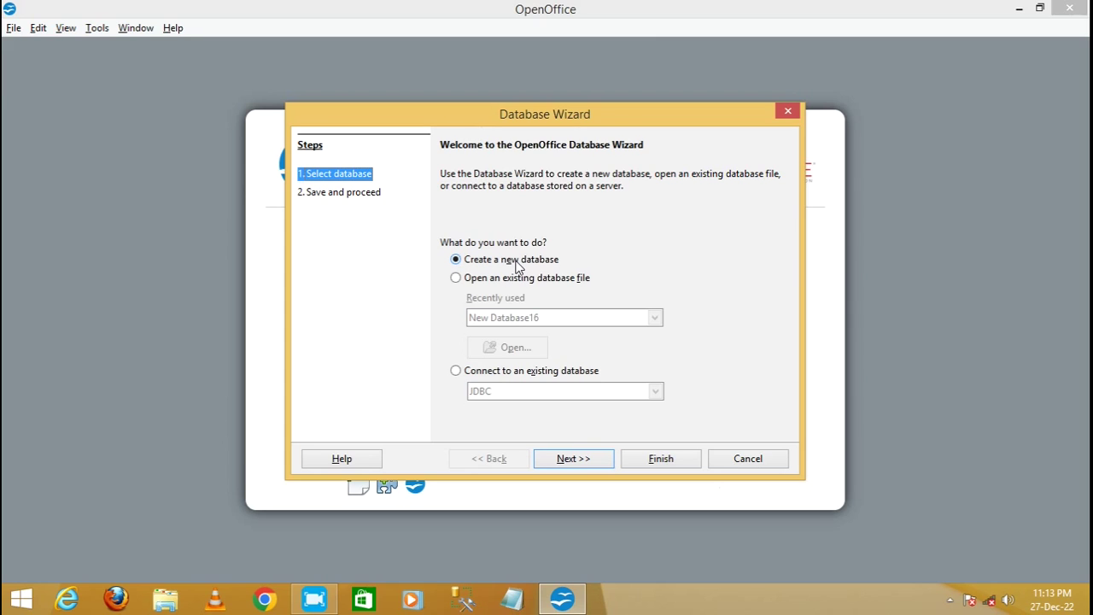
left_click(566, 459)
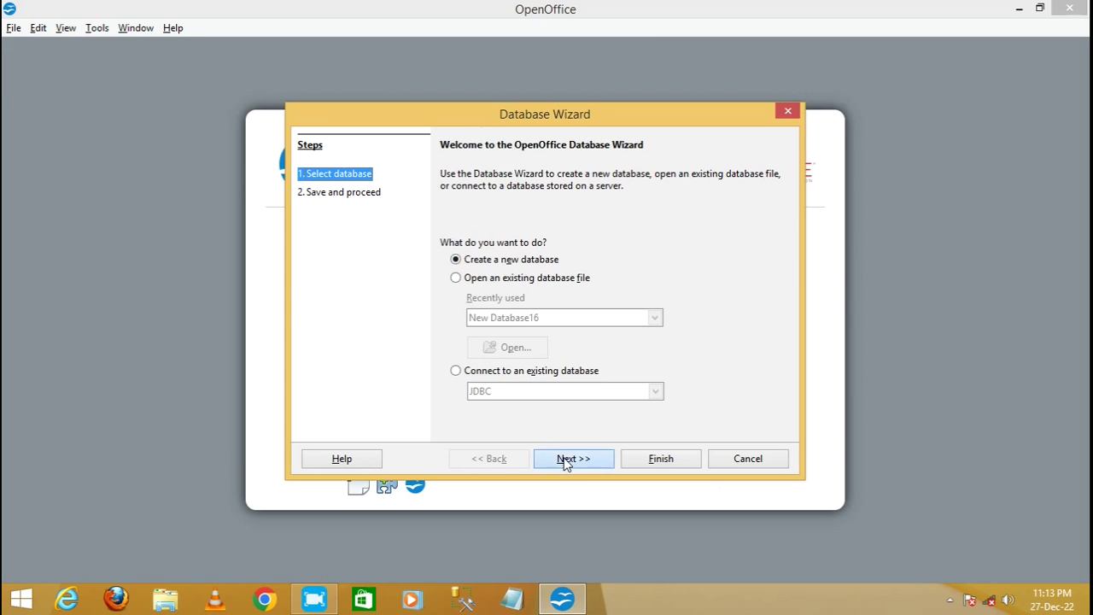
left_click(666, 463)
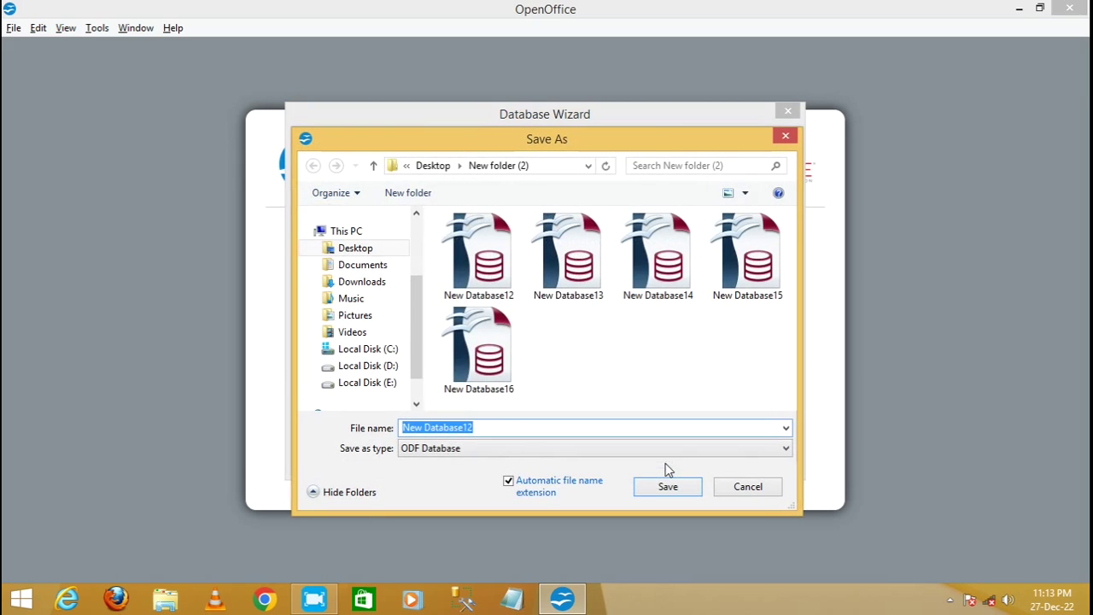
Save the new database as New Database17 in New folder (2)
left_click(489, 428)
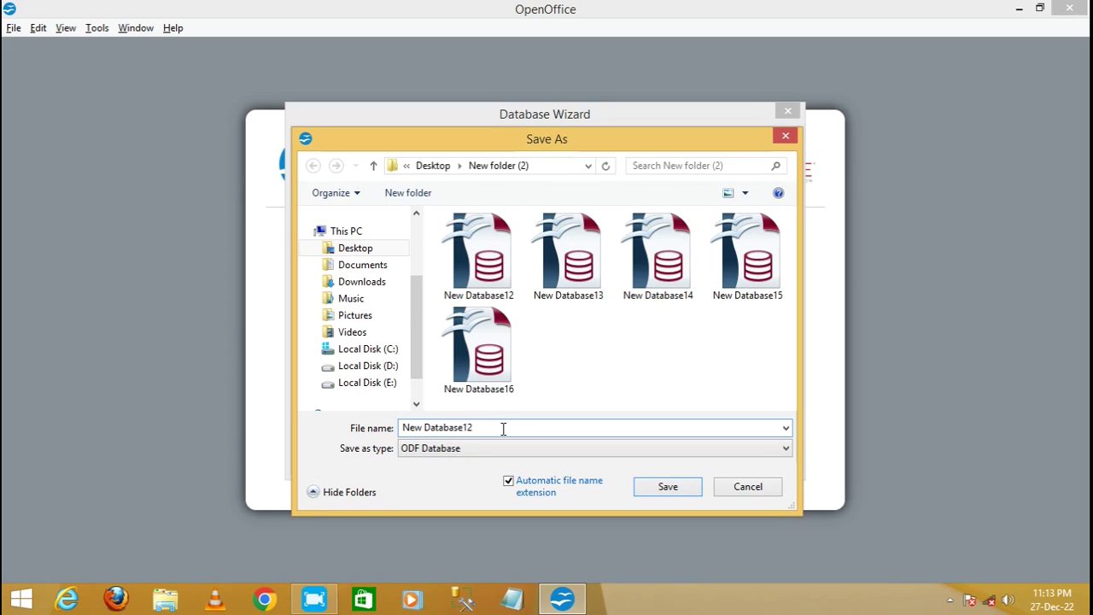
key("BackSpace")
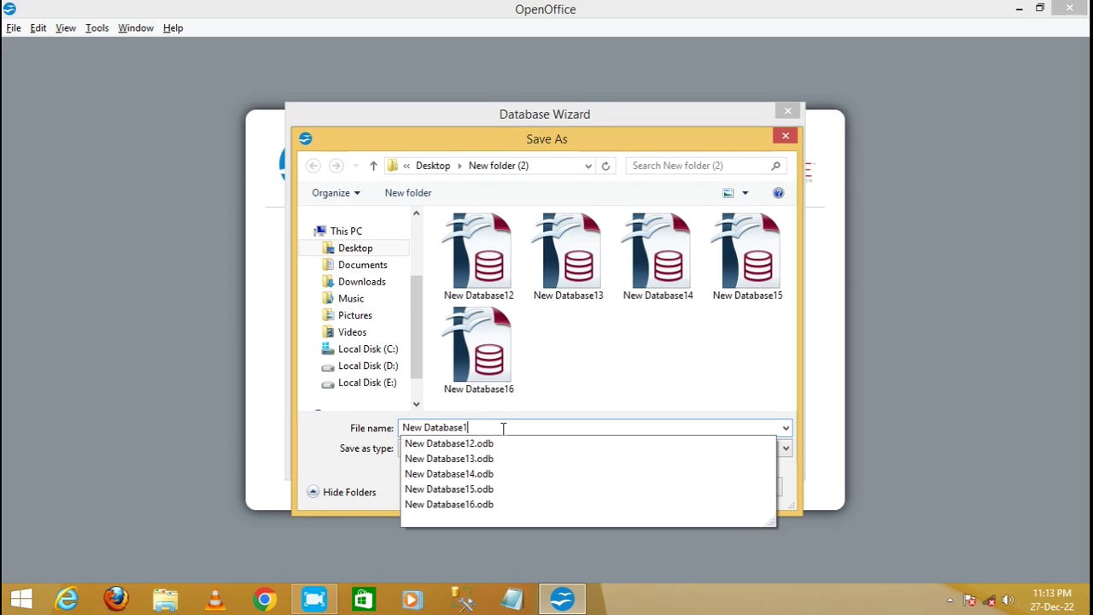
type("7")
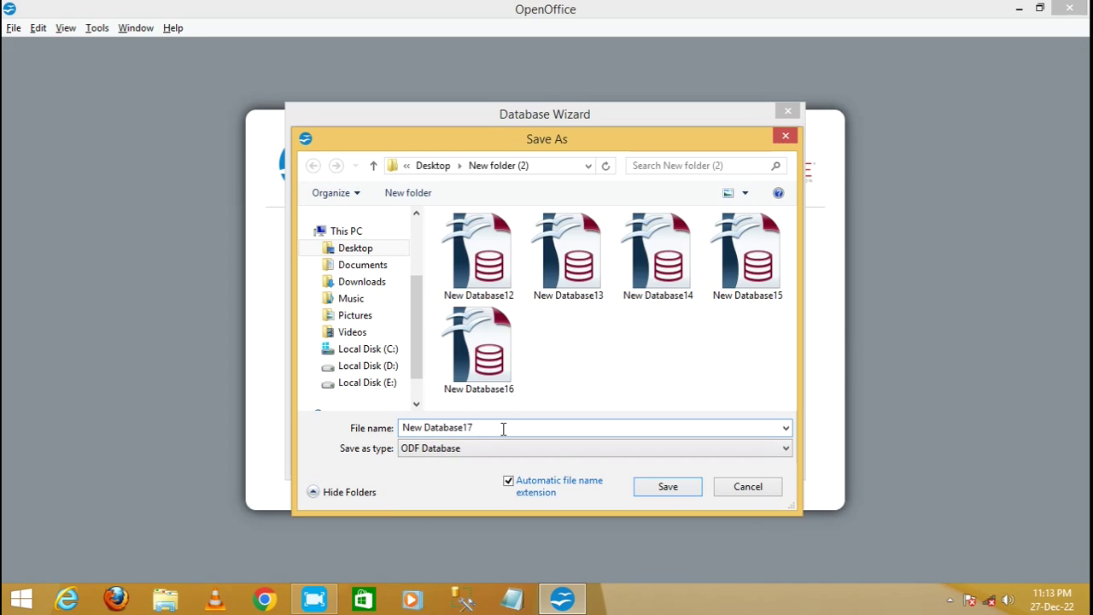
left_click(668, 488)
key("Return")
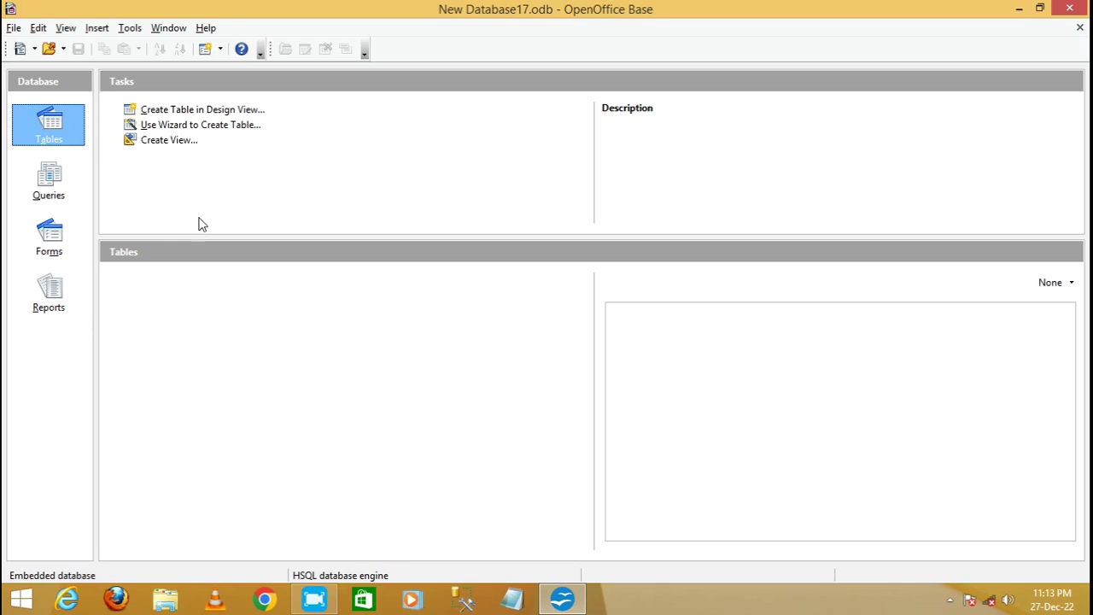
Start a new table in Design View and add a RollNo field of type Integer
mouse_move(201, 124)
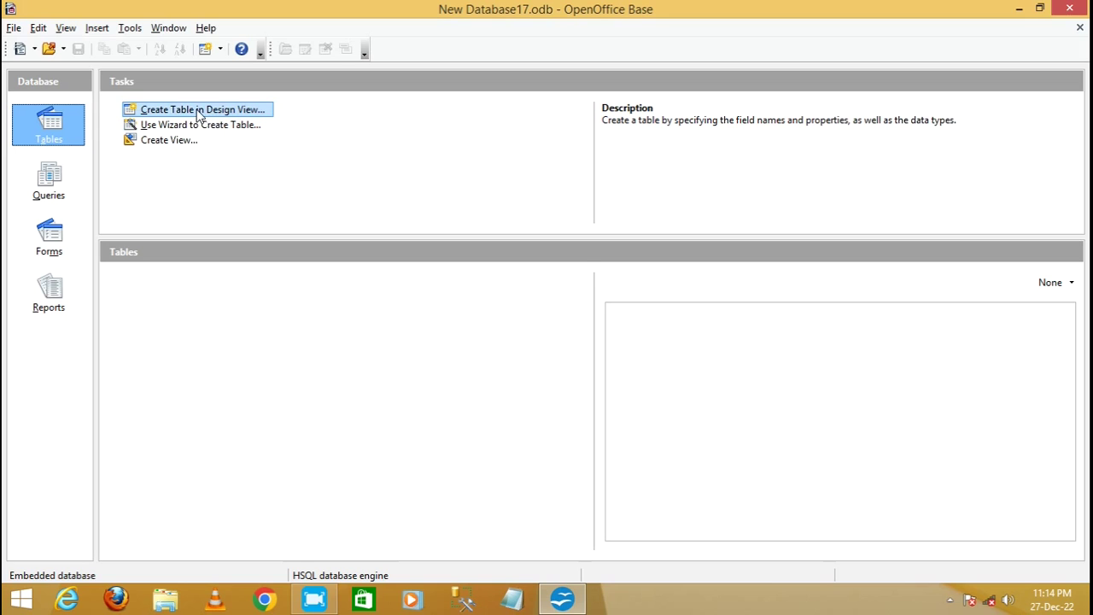
left_click(199, 113)
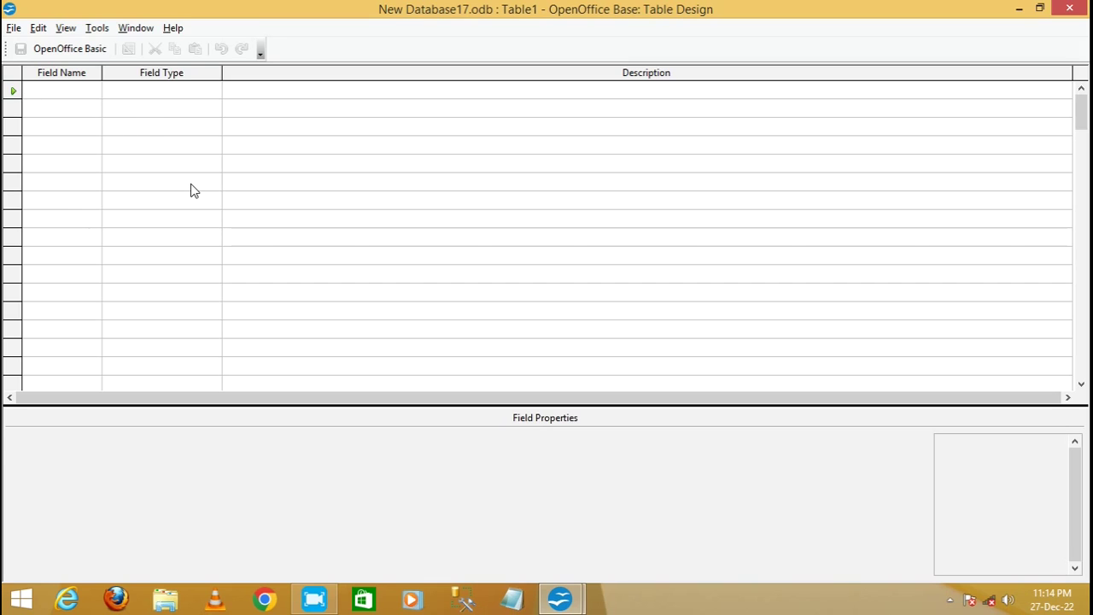
type("RollNo")
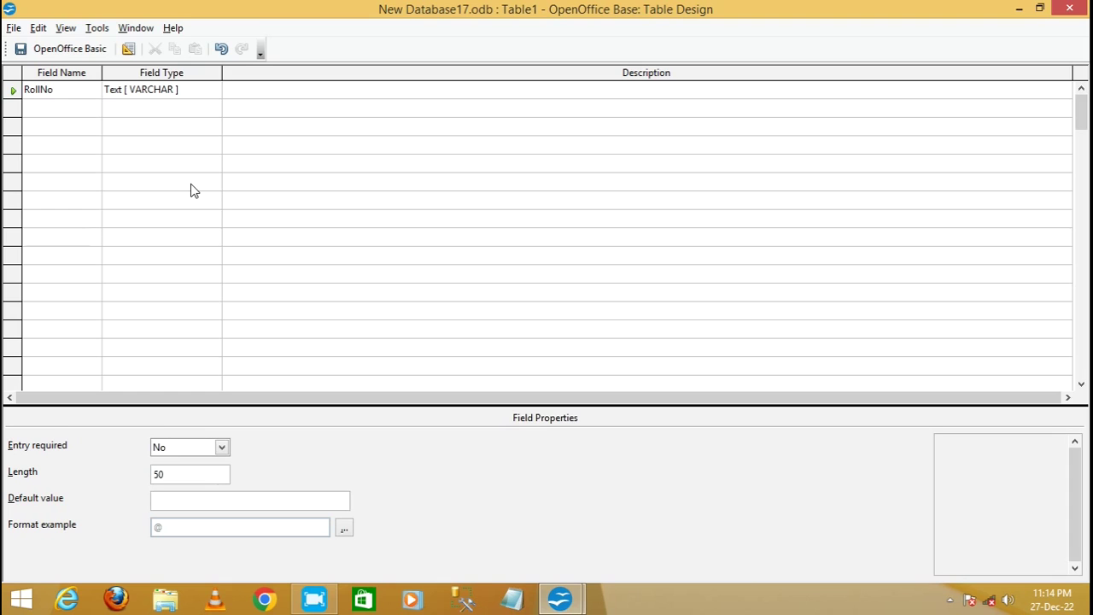
left_click(187, 94)
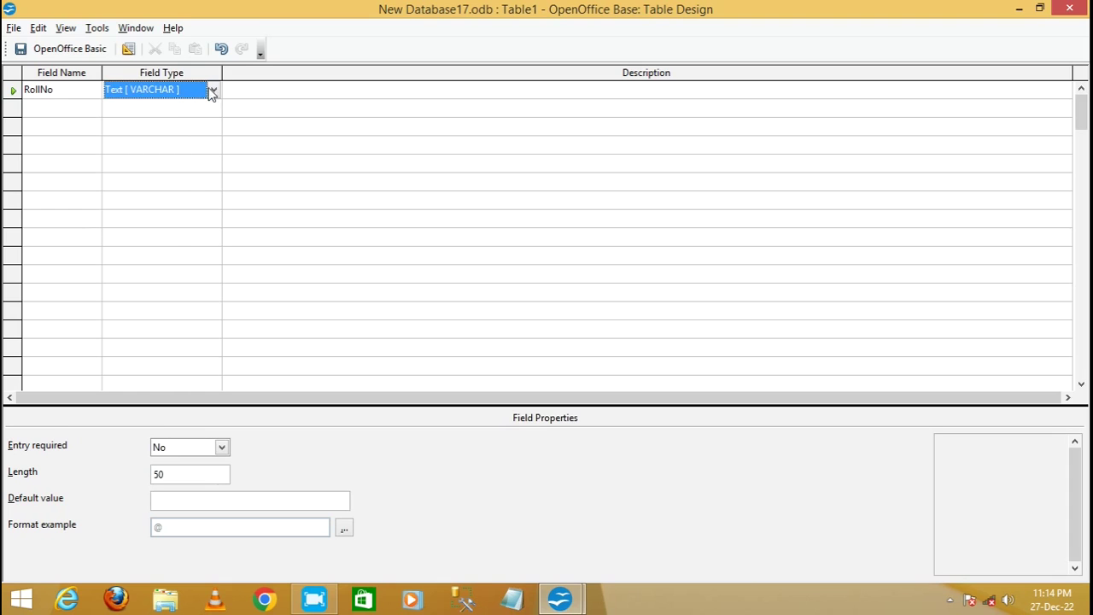
left_click(214, 90)
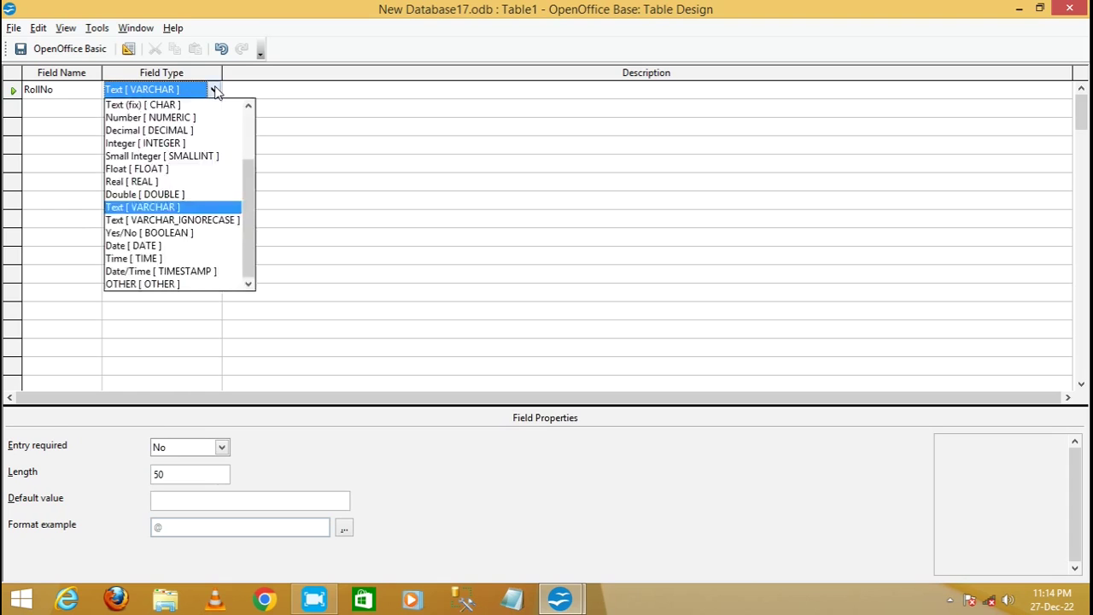
left_click(145, 144)
Add Name and City fields below RollNo, both with the Text [ VARCHAR ] type
left_click(40, 107)
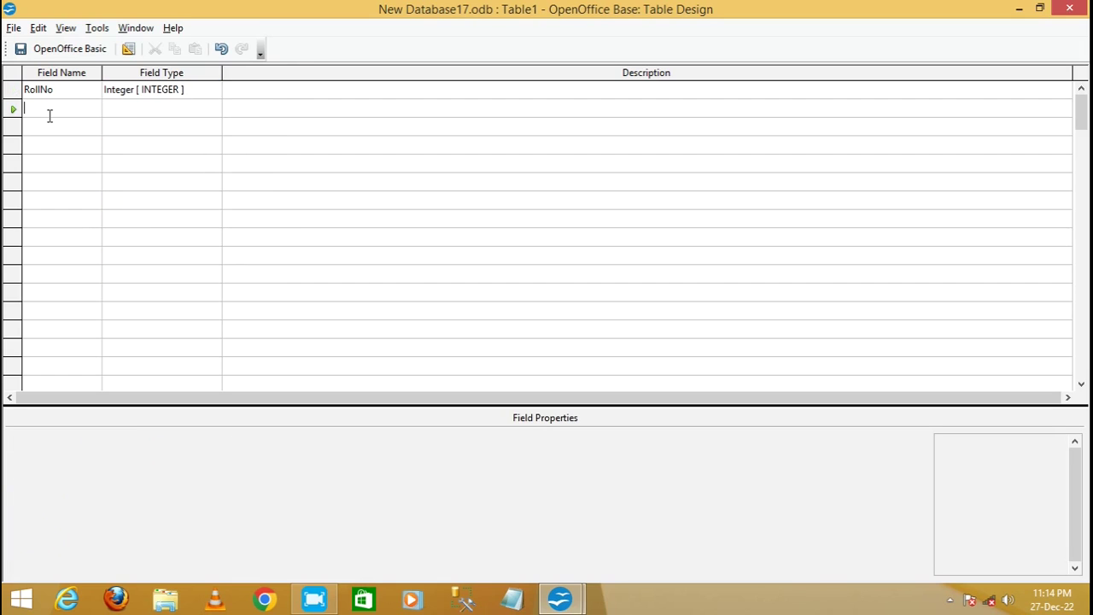
type("Name")
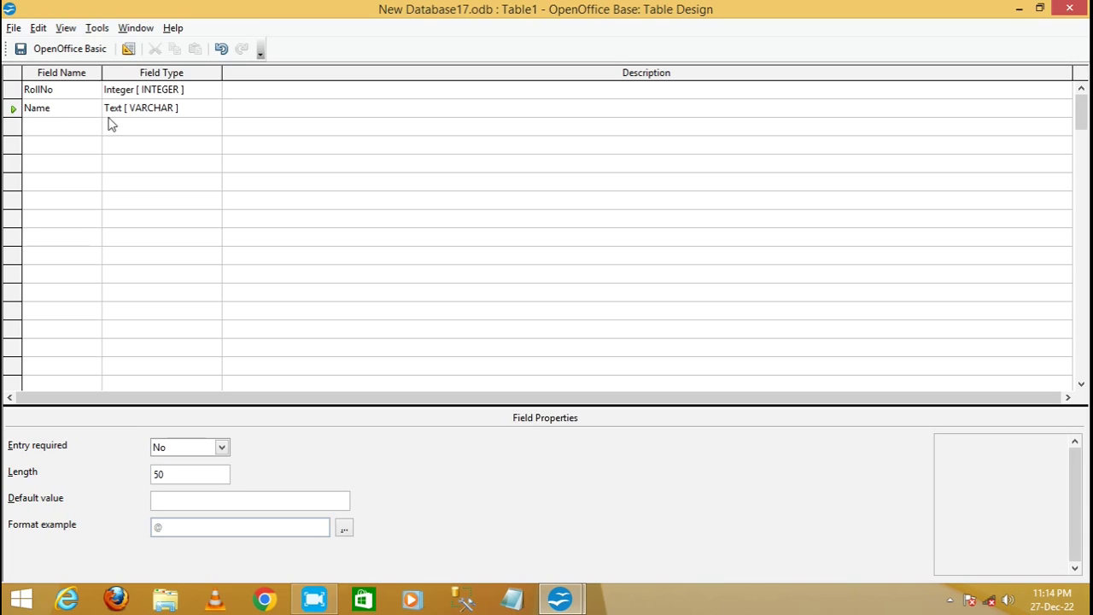
left_click(47, 128)
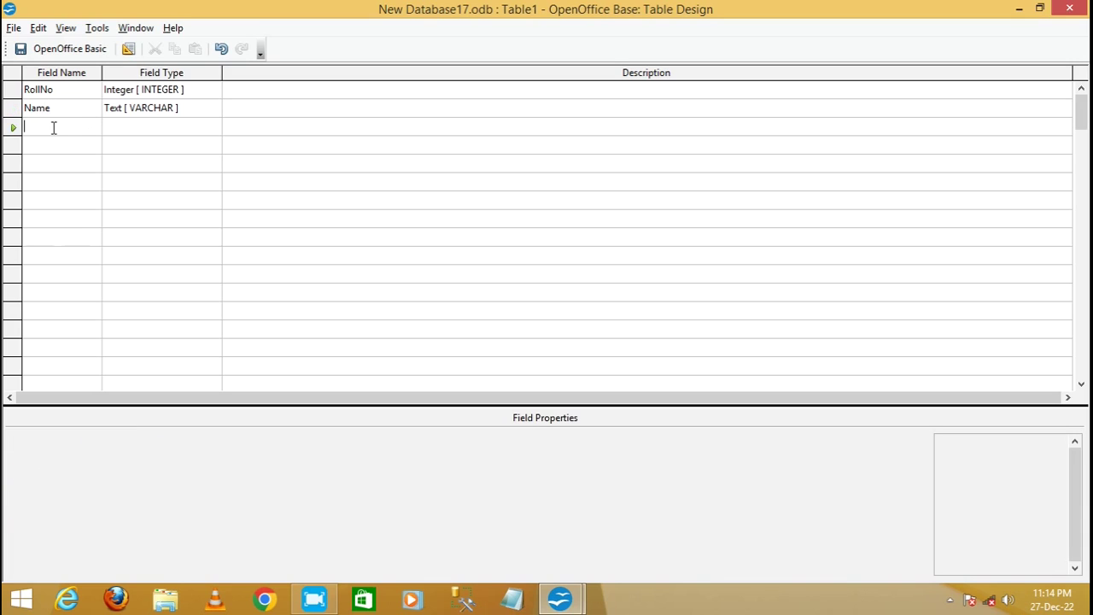
type("Cl")
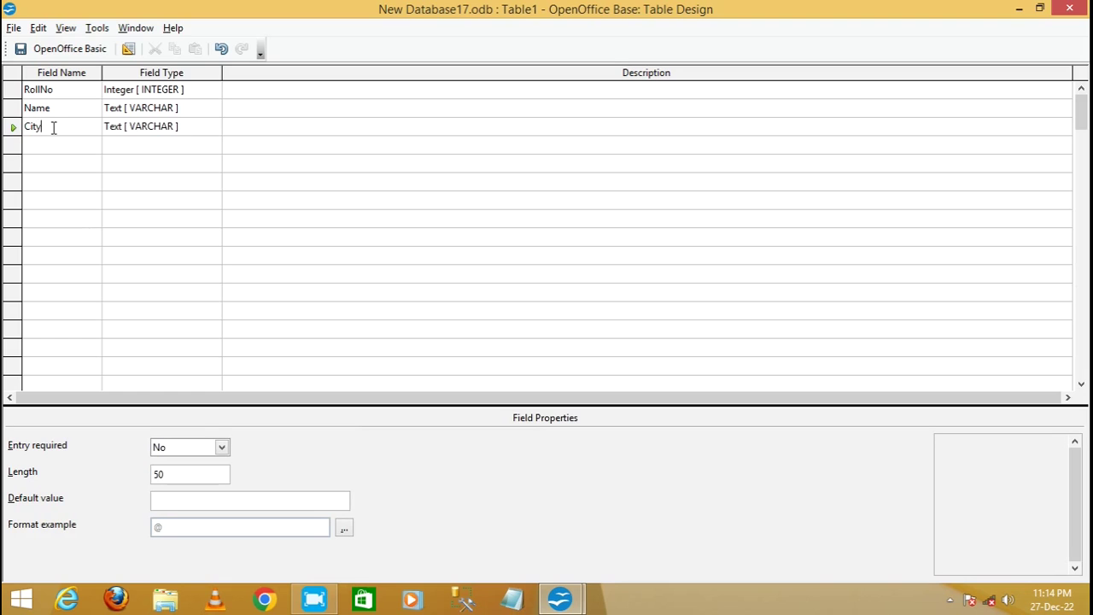
Set the RollNo field as the table's primary key
left_click(13, 91)
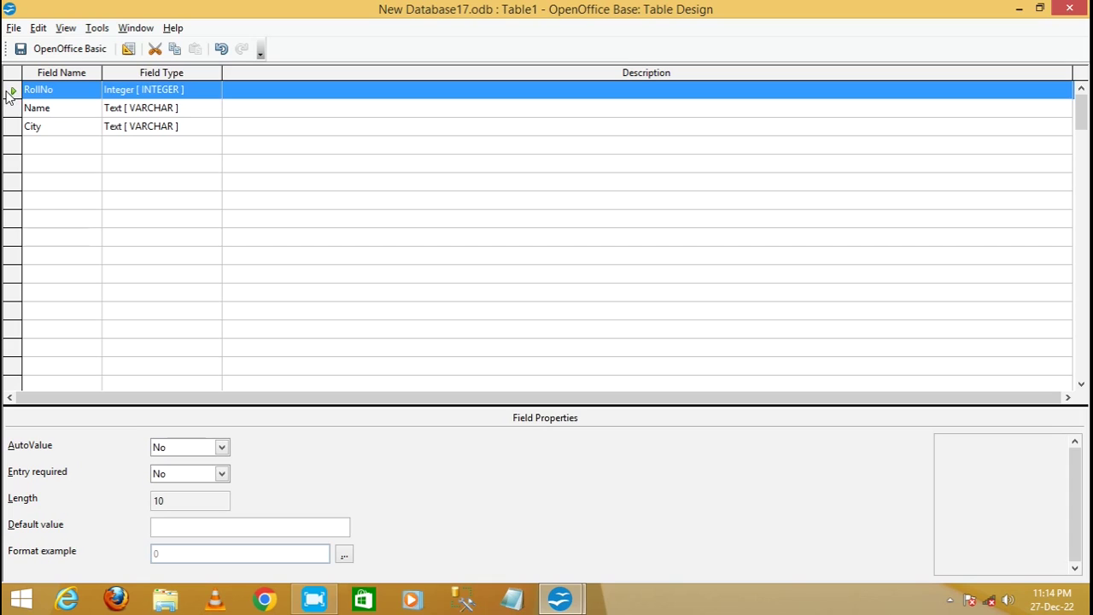
right_click(7, 94)
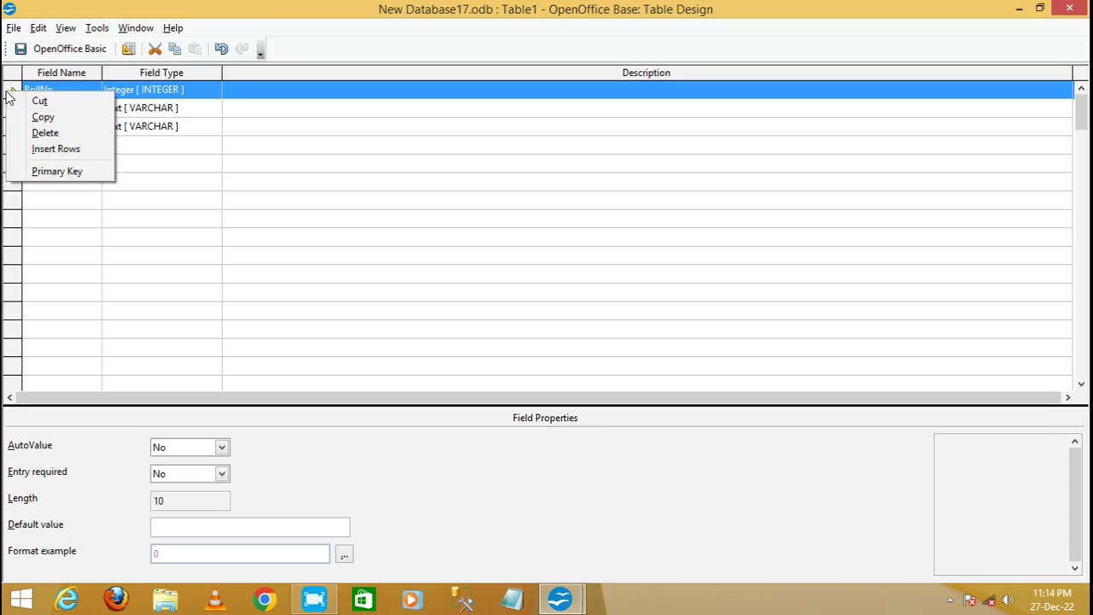
left_click(57, 171)
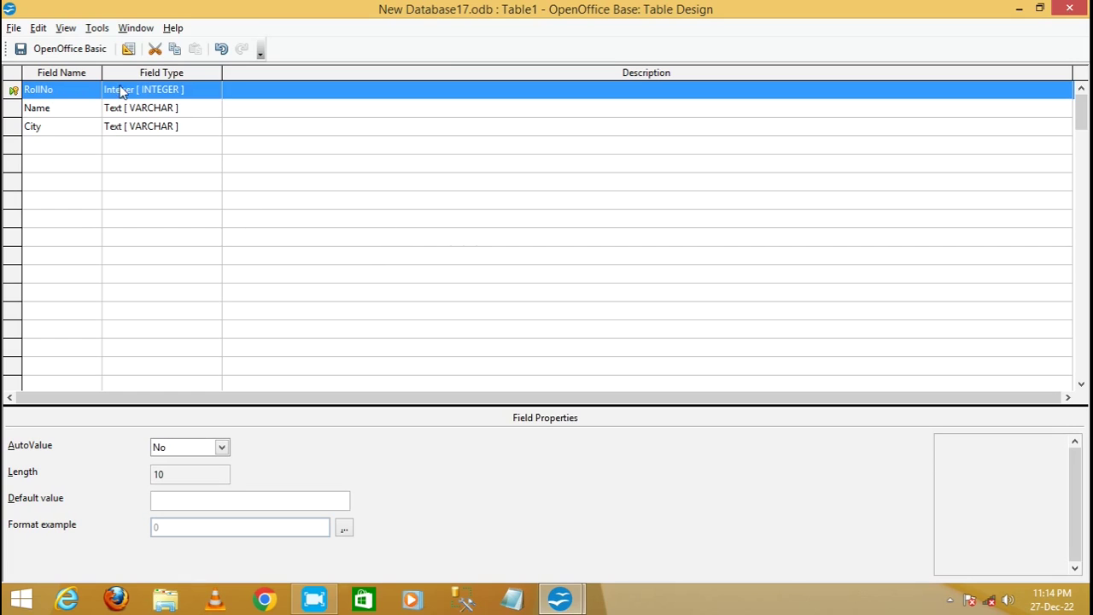
Save the table as Table1 and close the table design window
left_click(21, 49)
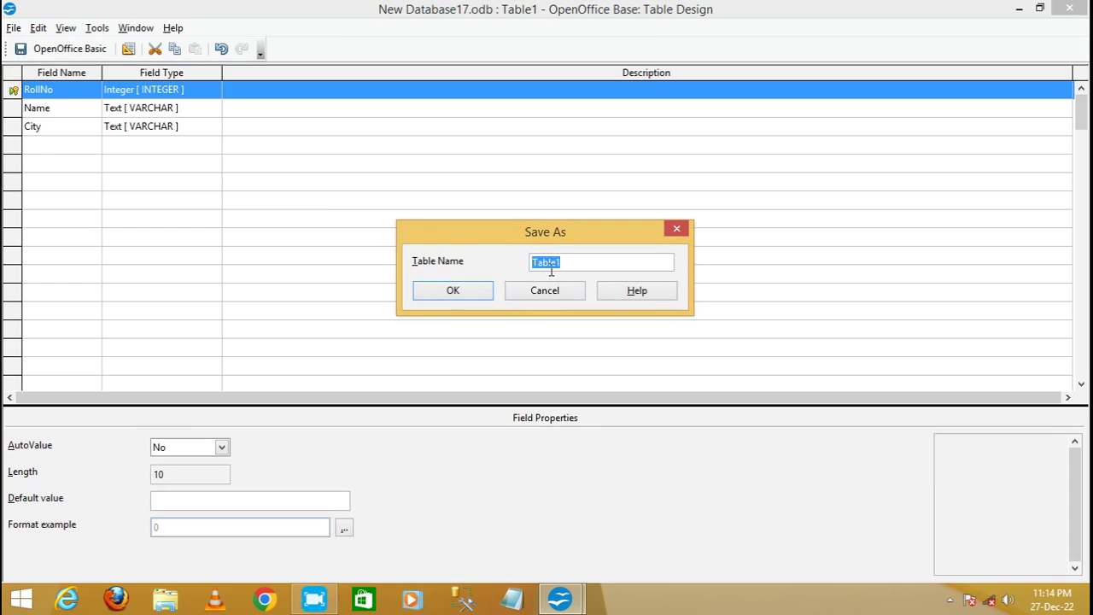
left_click(452, 292)
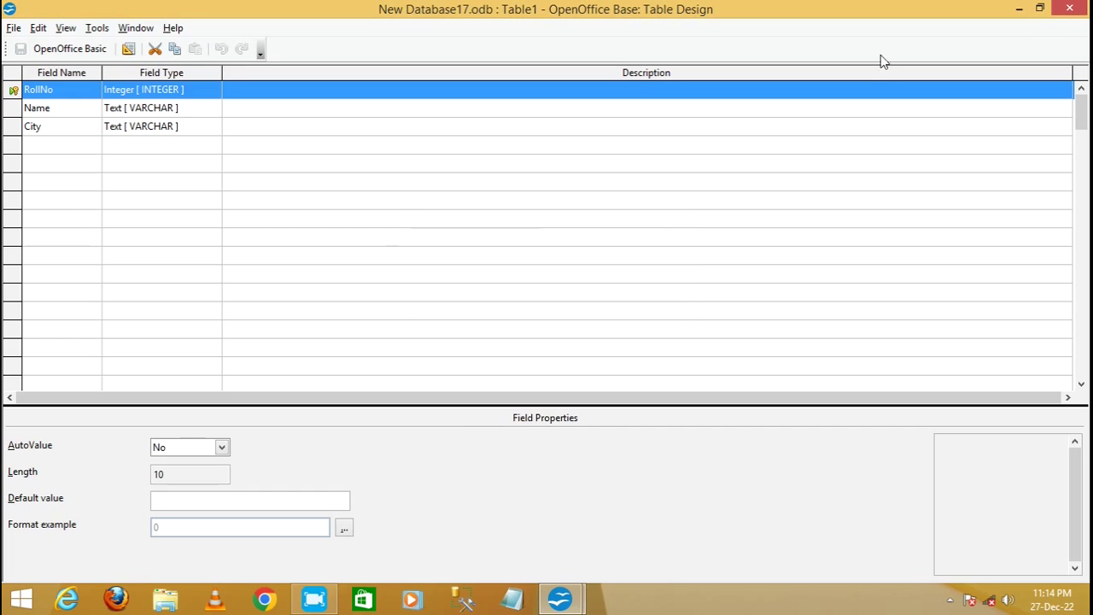
left_click(1069, 8)
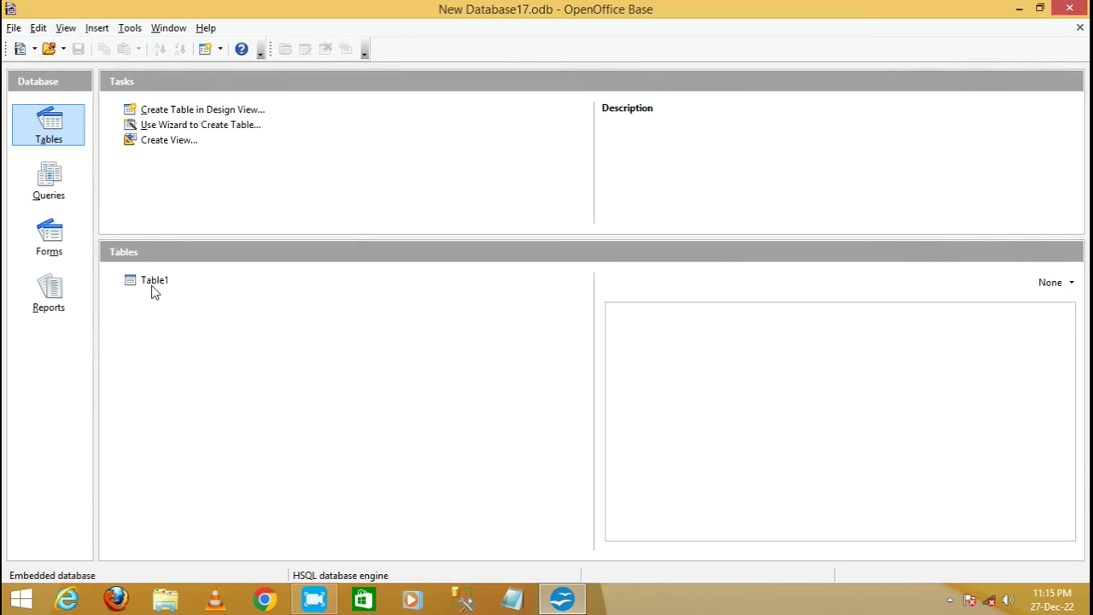
Start a form with the Form Wizard, include all fields of Table1, and continue without adding a subform
left_click(58, 245)
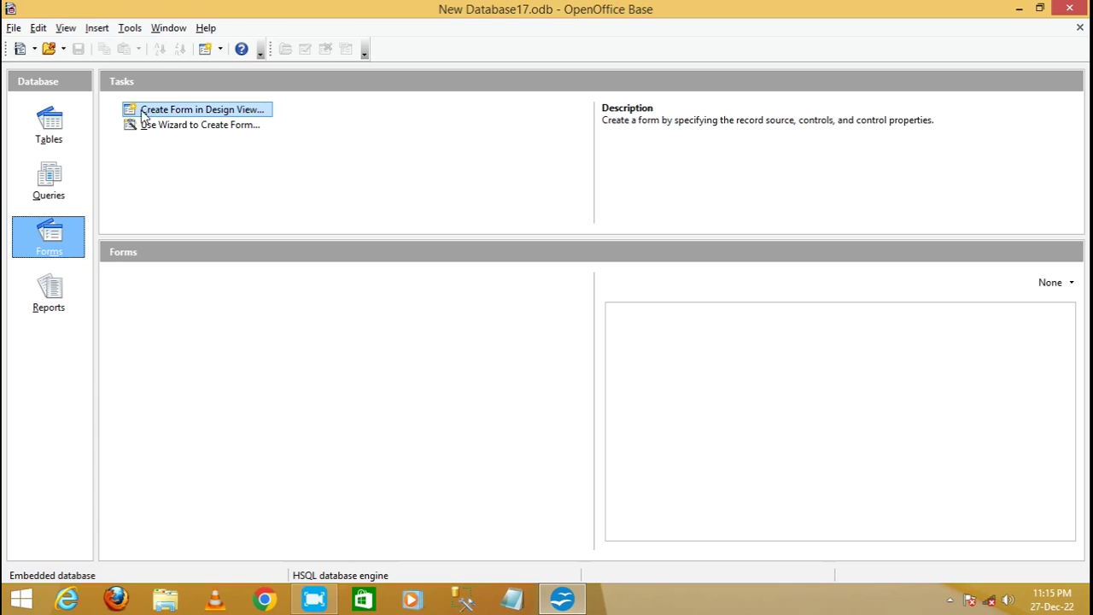
left_click(215, 131)
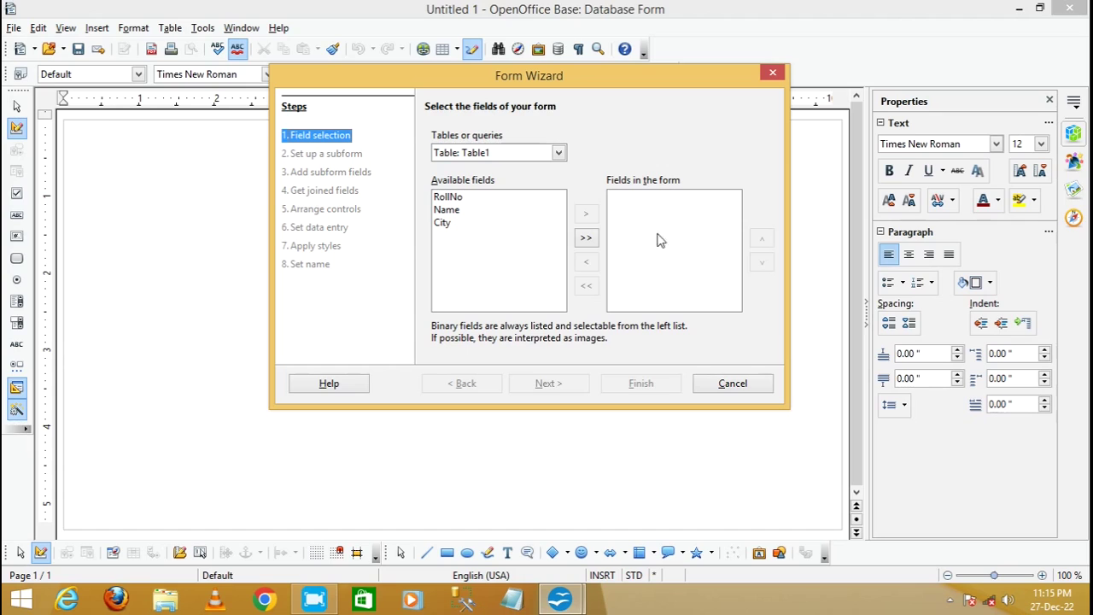
left_click(585, 239)
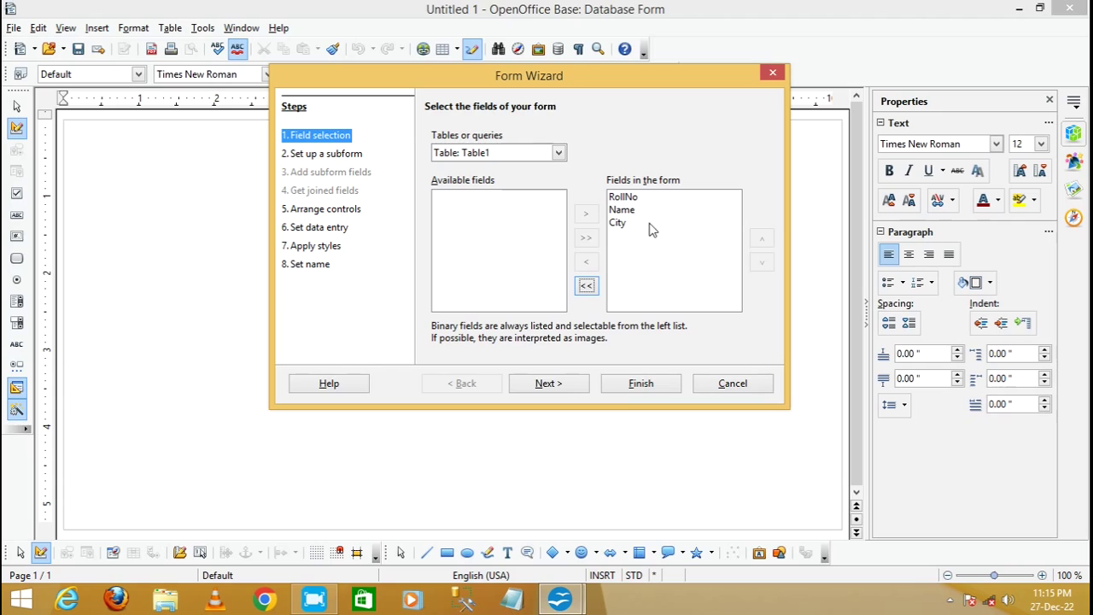
left_click(557, 393)
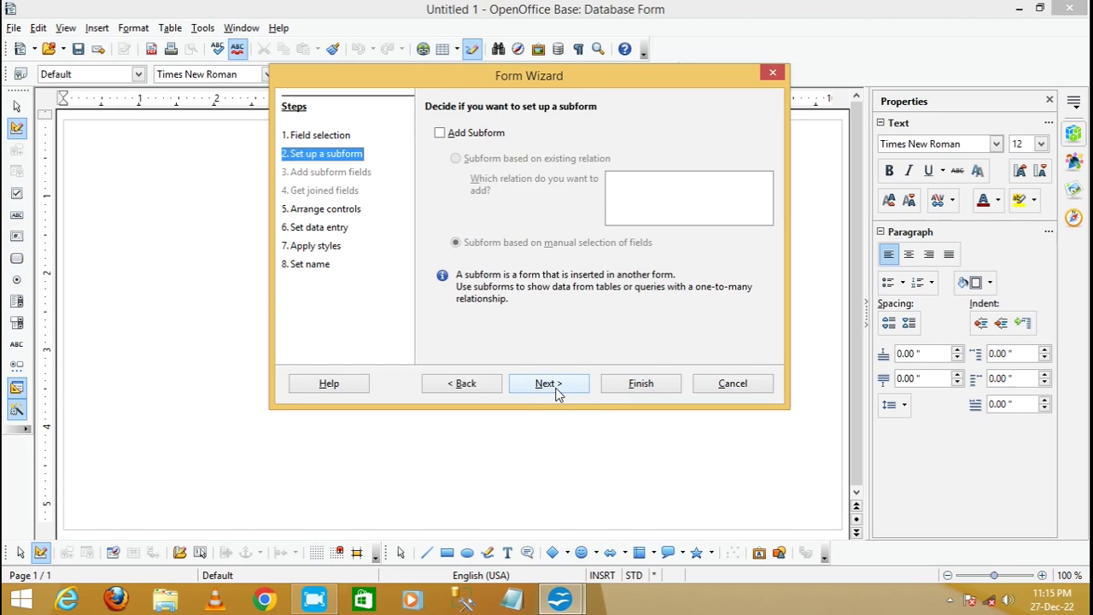
left_click(557, 389)
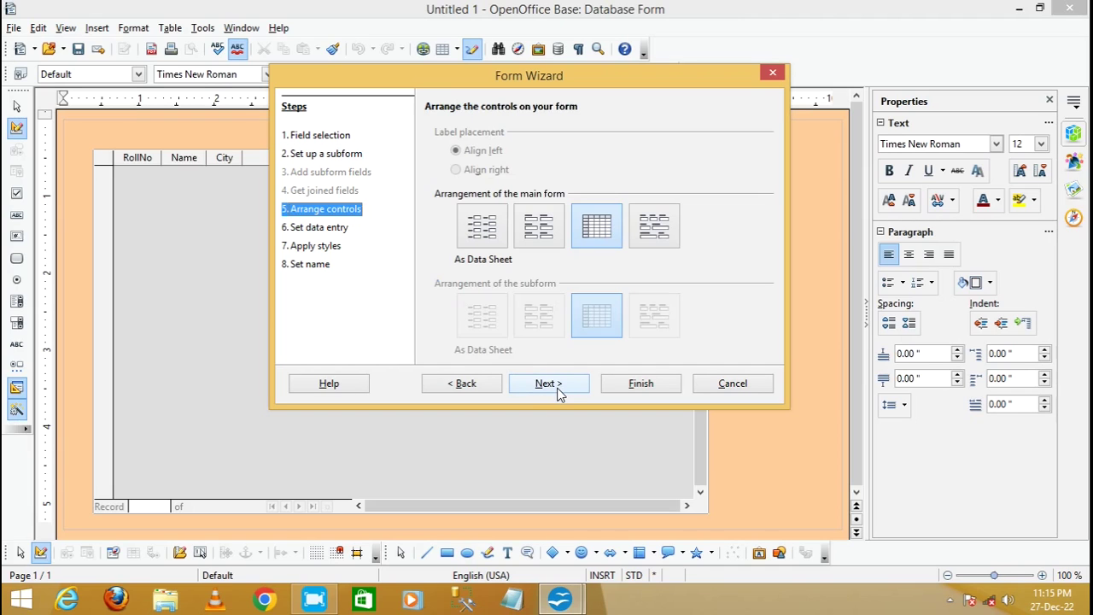
Compare the main form arrangements, choose Columnar - Labels Left, and proceed to the data entry settings
left_click(484, 229)
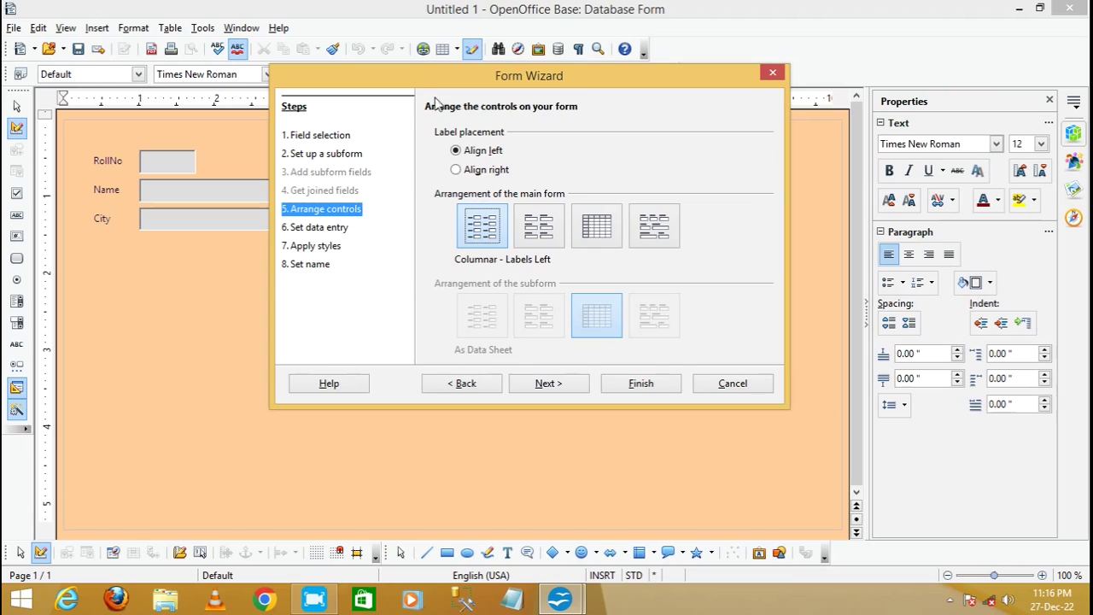
left_click_drag(420, 86, 542, 83)
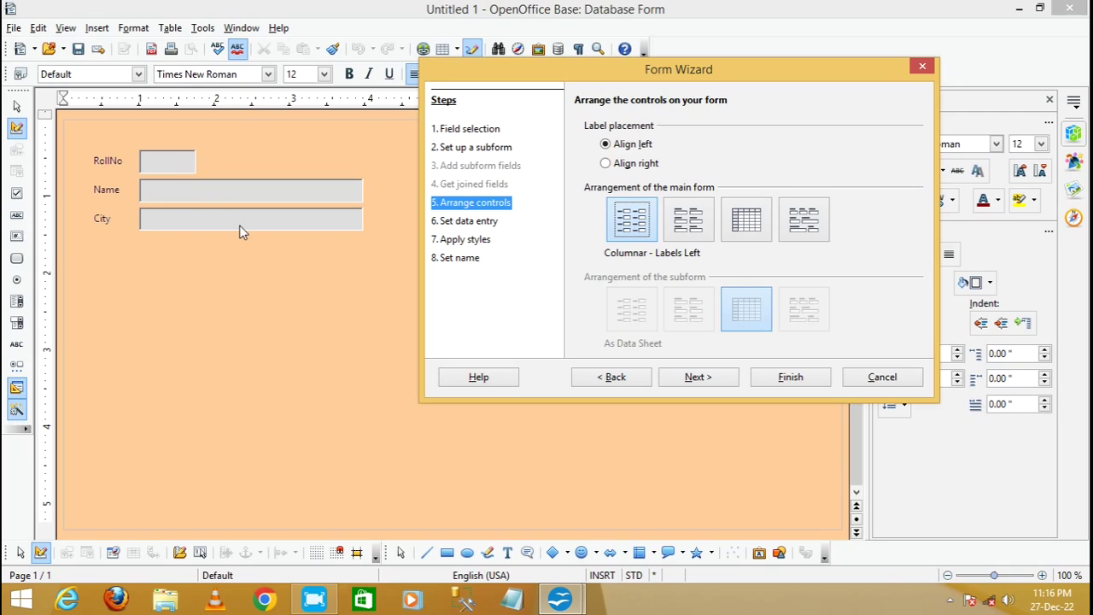
left_click(688, 226)
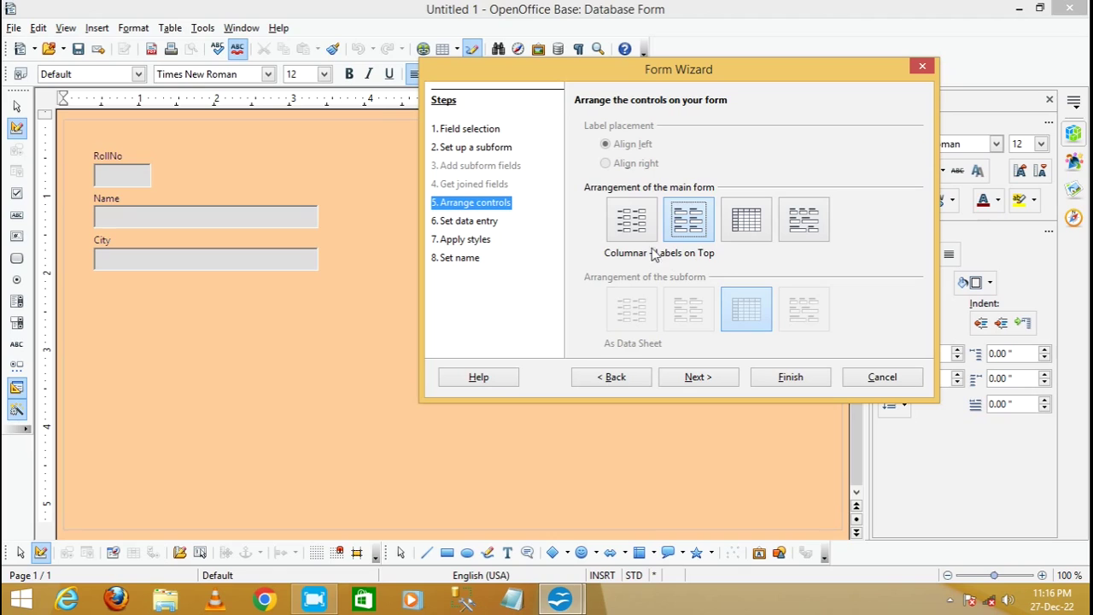
left_click(744, 226)
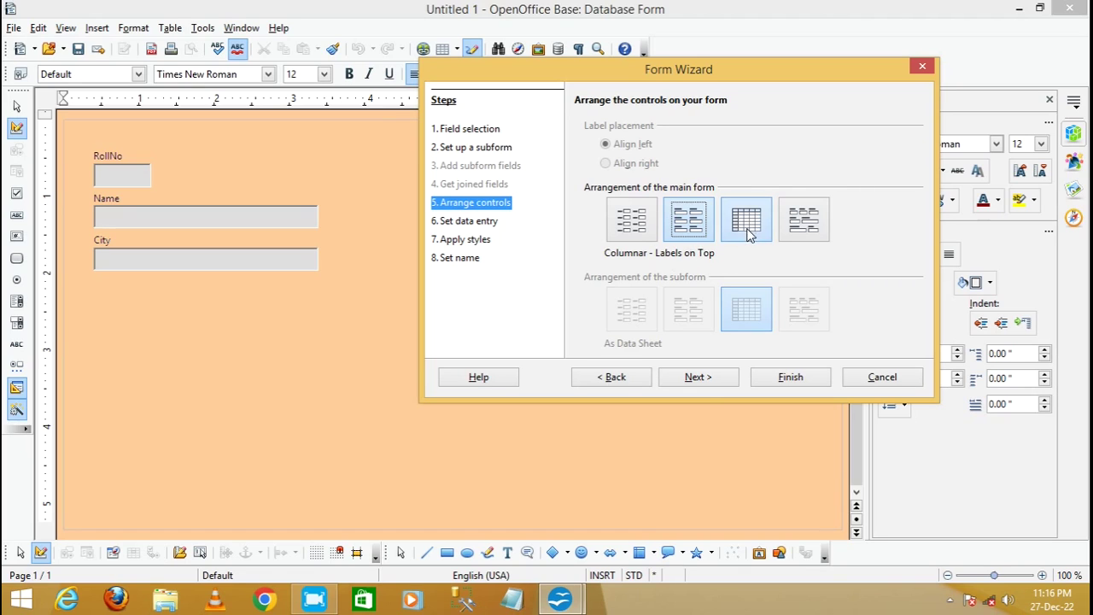
left_click(811, 229)
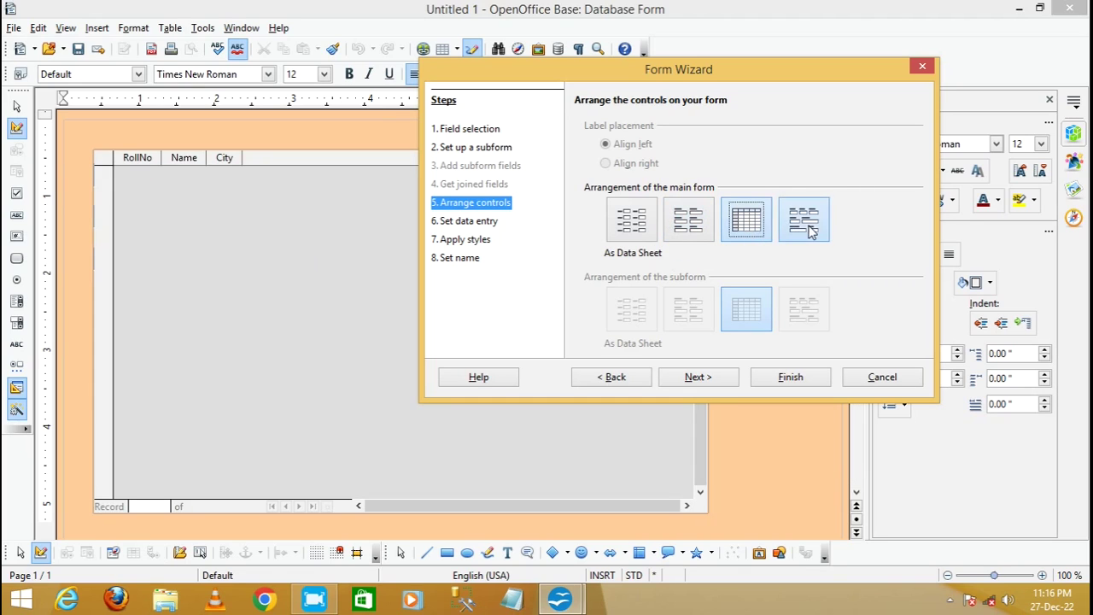
left_click(638, 230)
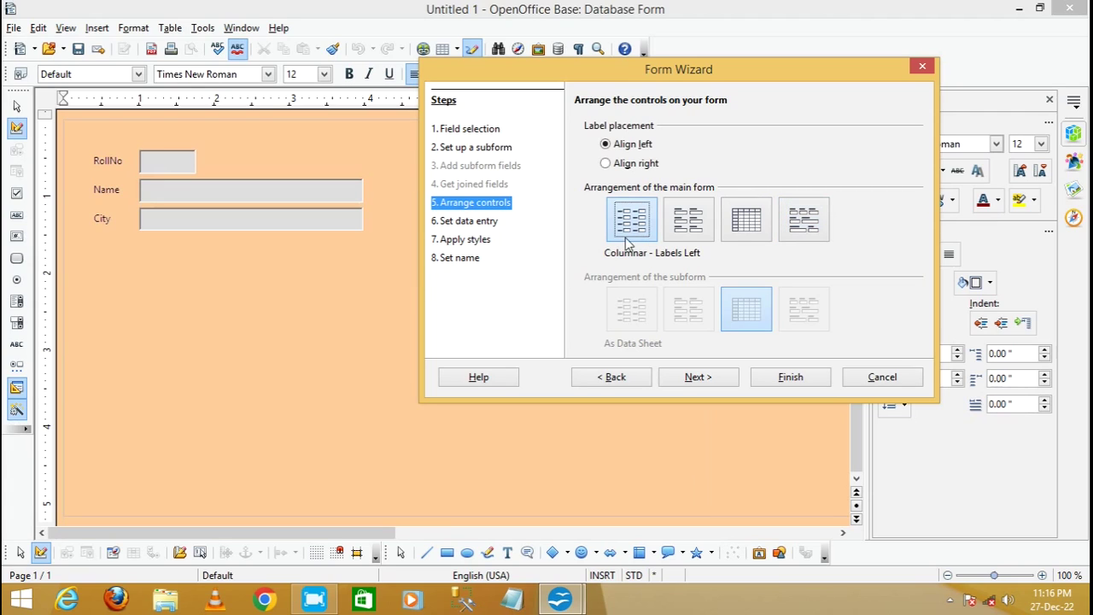
left_click(697, 380)
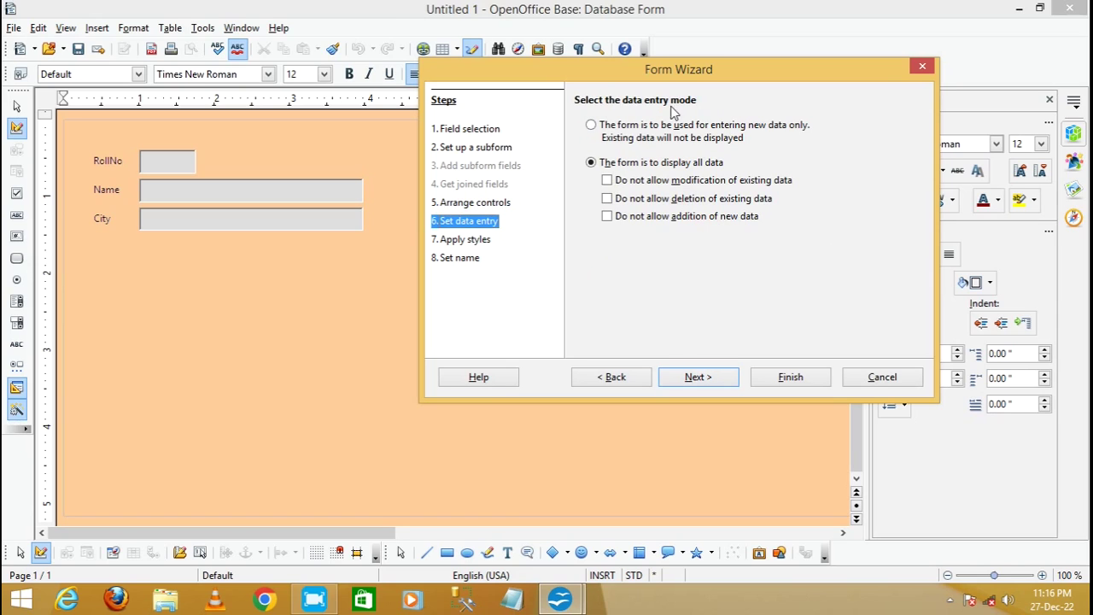
Set the form to be used for entering new data only, and keep the Beige style with 3D look field borders
left_click(592, 126)
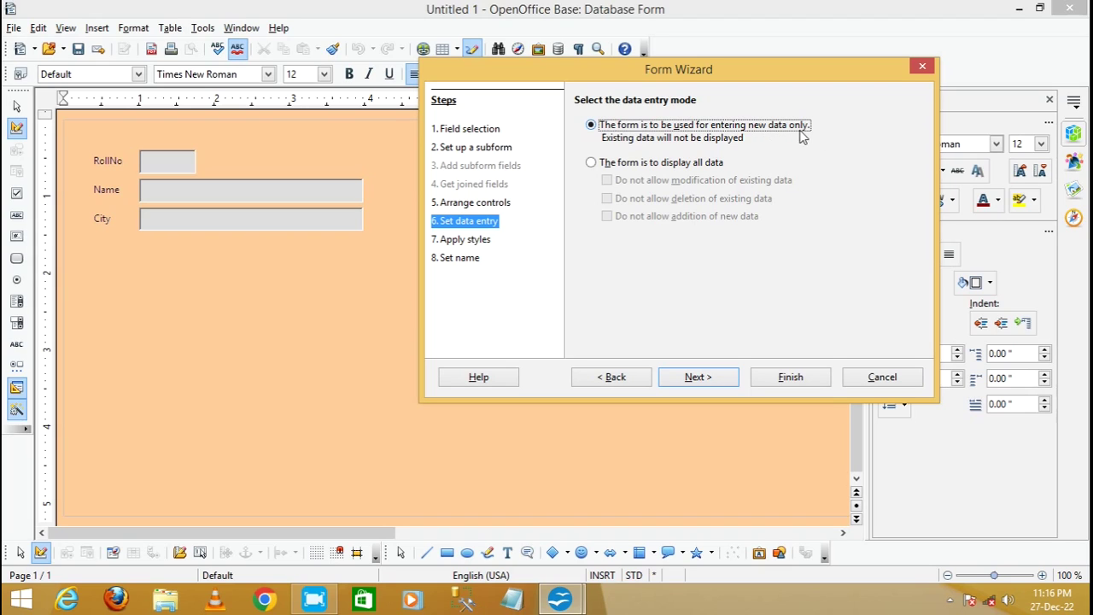
left_click(697, 380)
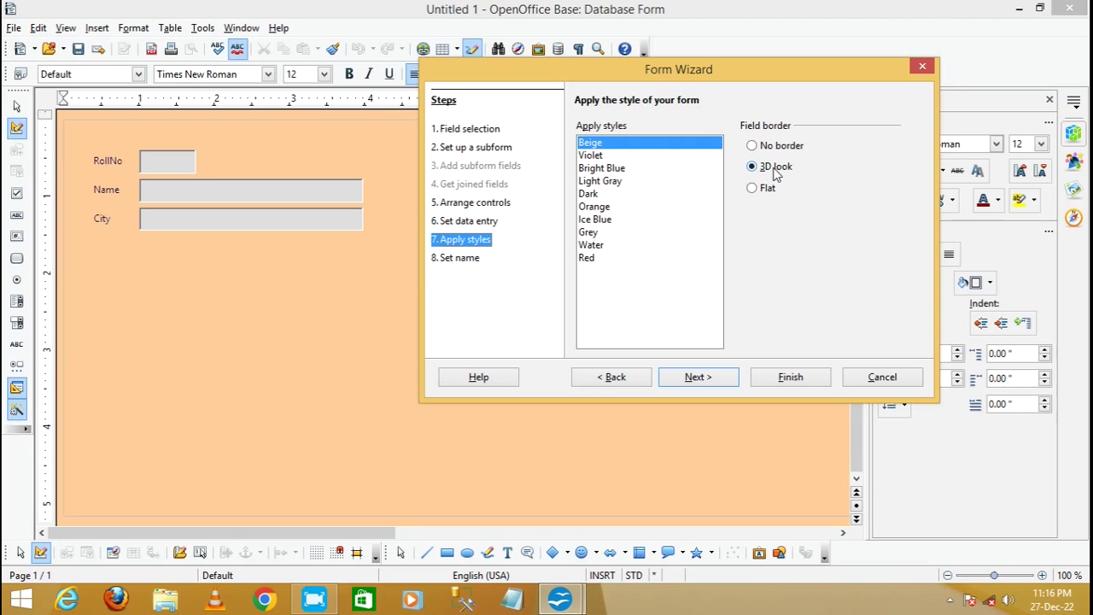
left_click(722, 384)
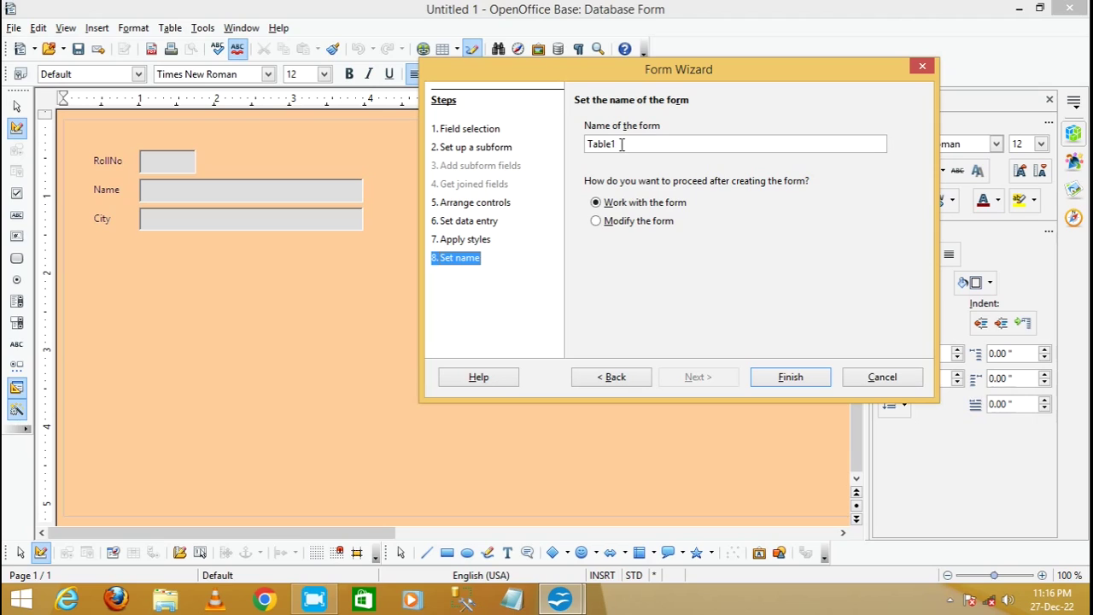
Name the form Student and finish the wizard with the option to work with the form
key("BackSpace")
key("BackSpace")
key("BackSpace")
key("BackSpace")
key("BackSpace")
key("BackSpace")
type("Student")
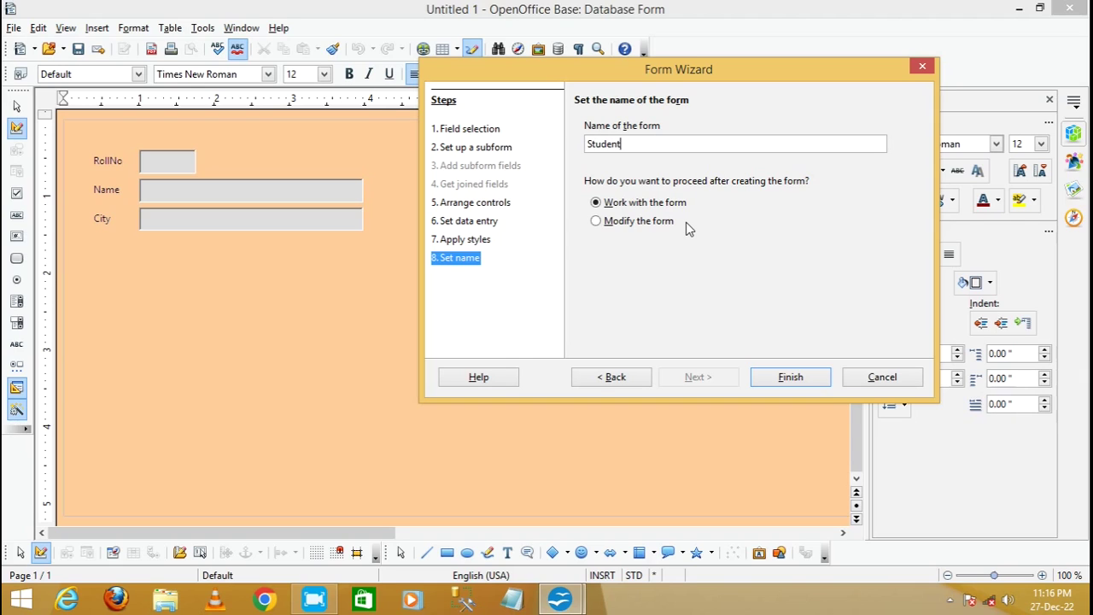
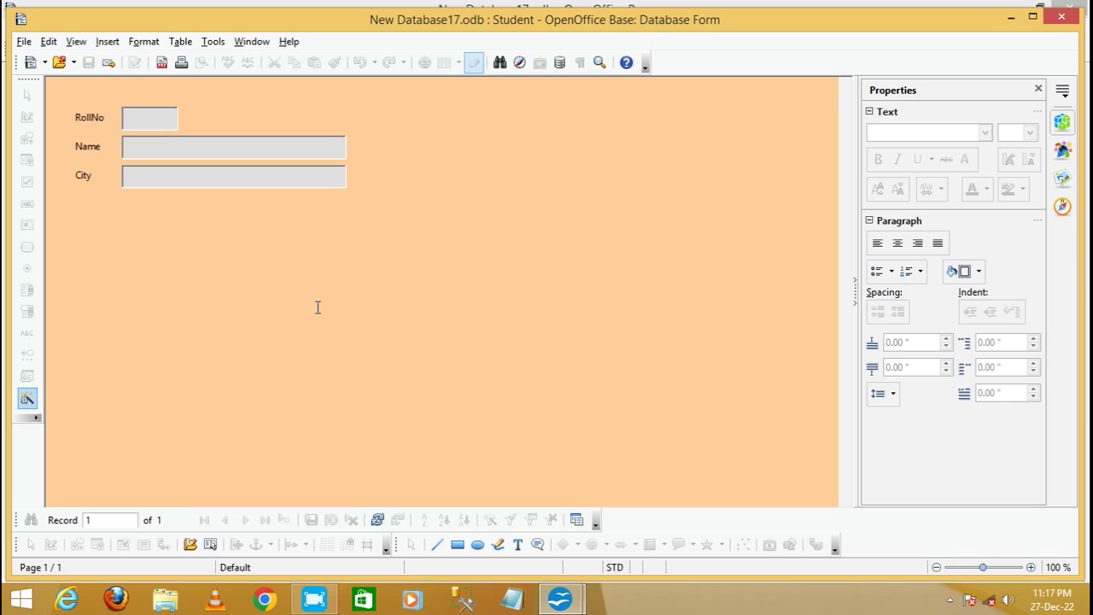
Enter the first record with RollNo 1, the student's name and city Gkp, and move to a new record
left_click(138, 120)
type("1")
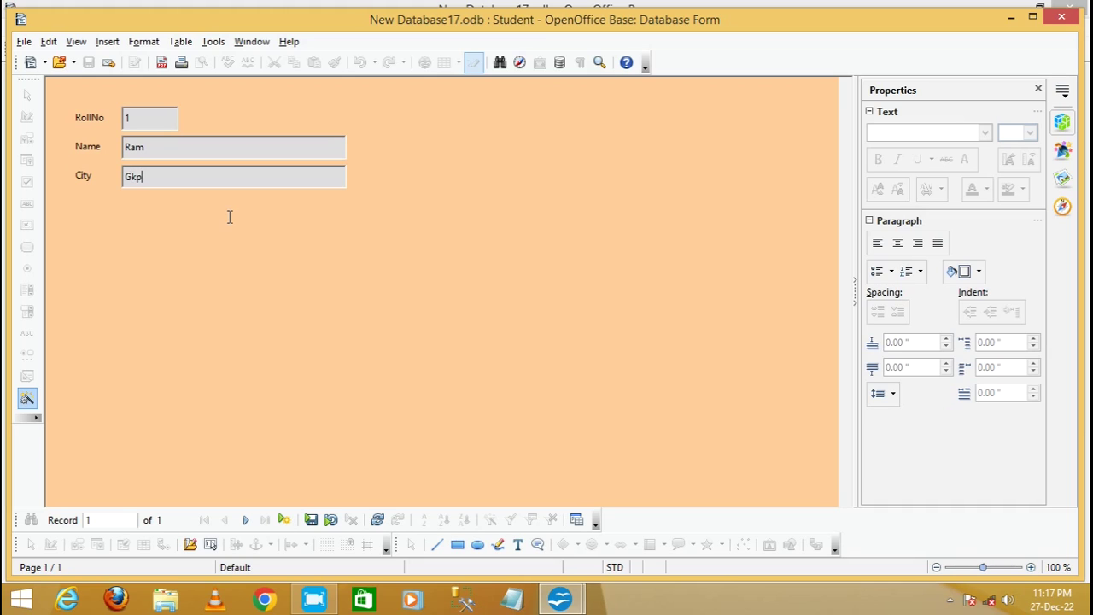
left_click(285, 521)
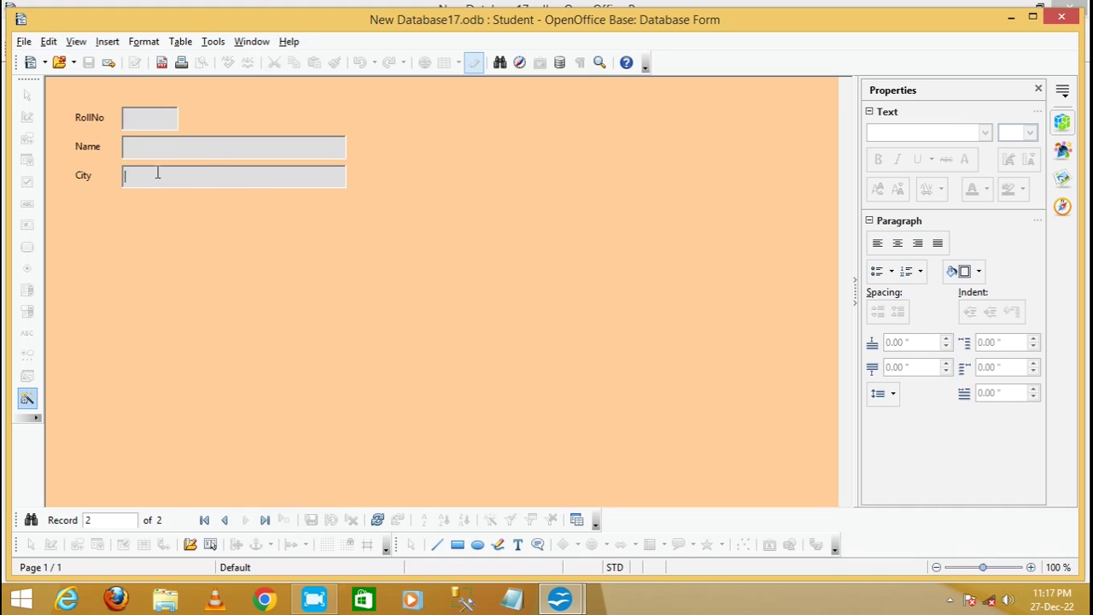
Go back to the first record to check its entered data
left_click(130, 147)
left_click(168, 168)
left_click(203, 523)
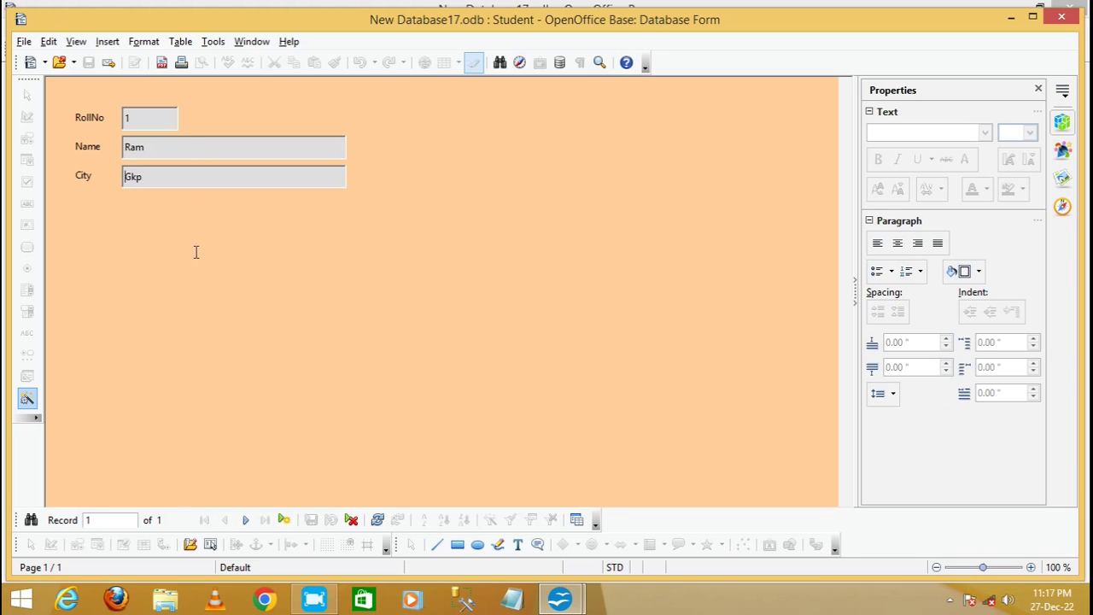
Enter the second record with RollNo 2, the student's name and city Noida, and move to a new record
left_click(246, 522)
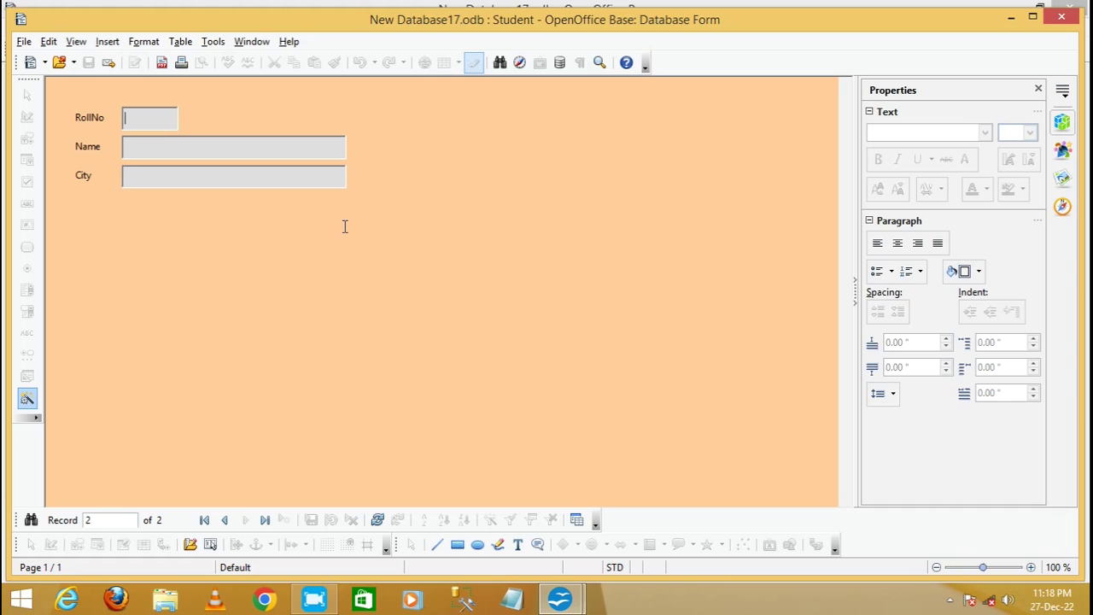
type("2")
type("Ramesh")
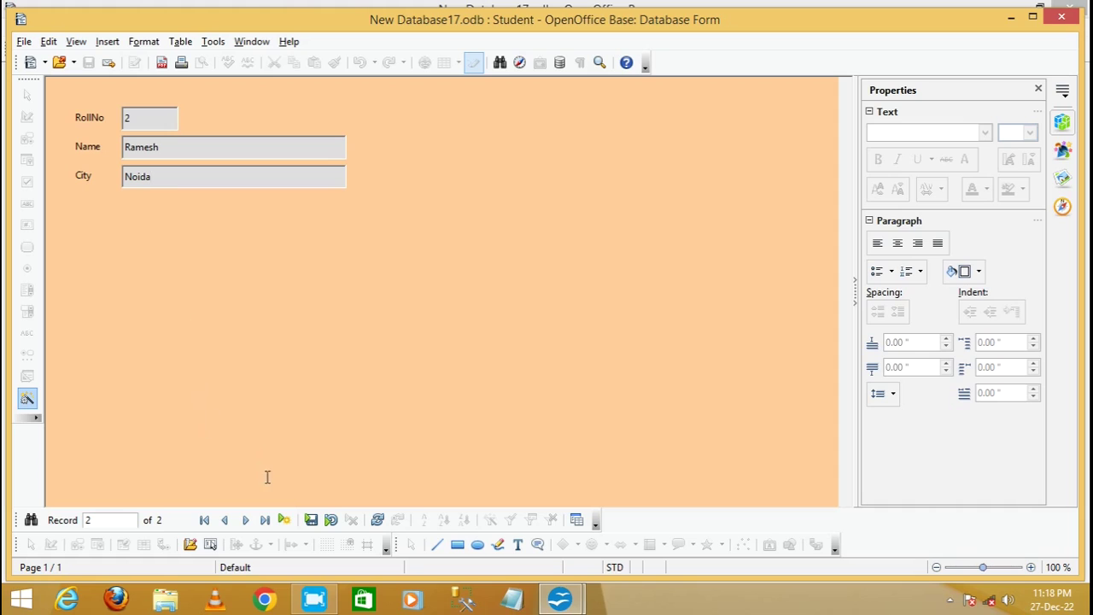
left_click(283, 520)
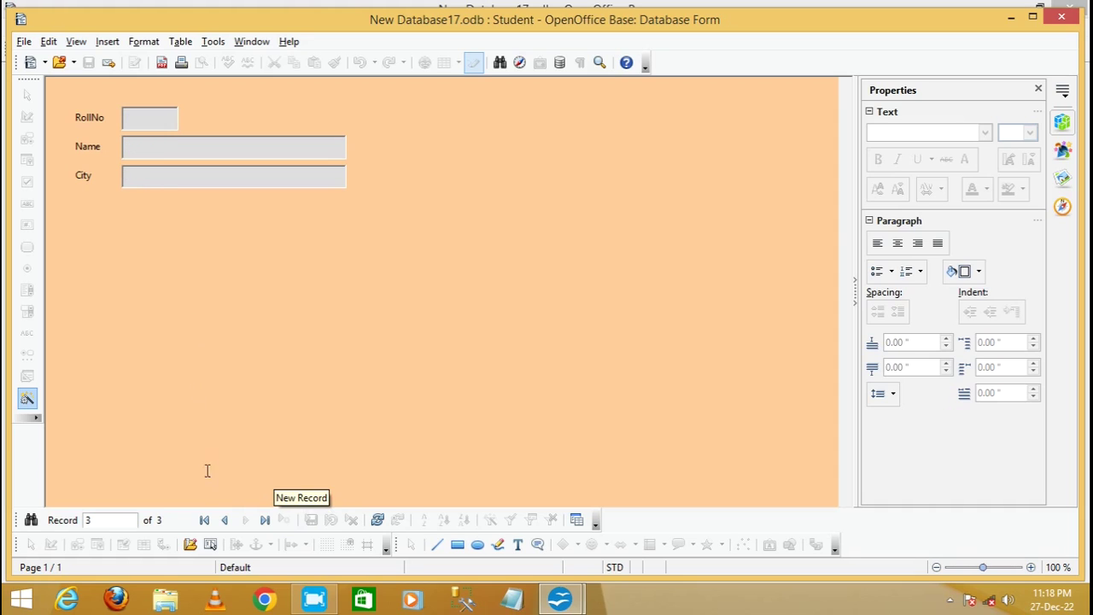
Review the first and second records in the form, and close the form window
left_click(205, 521)
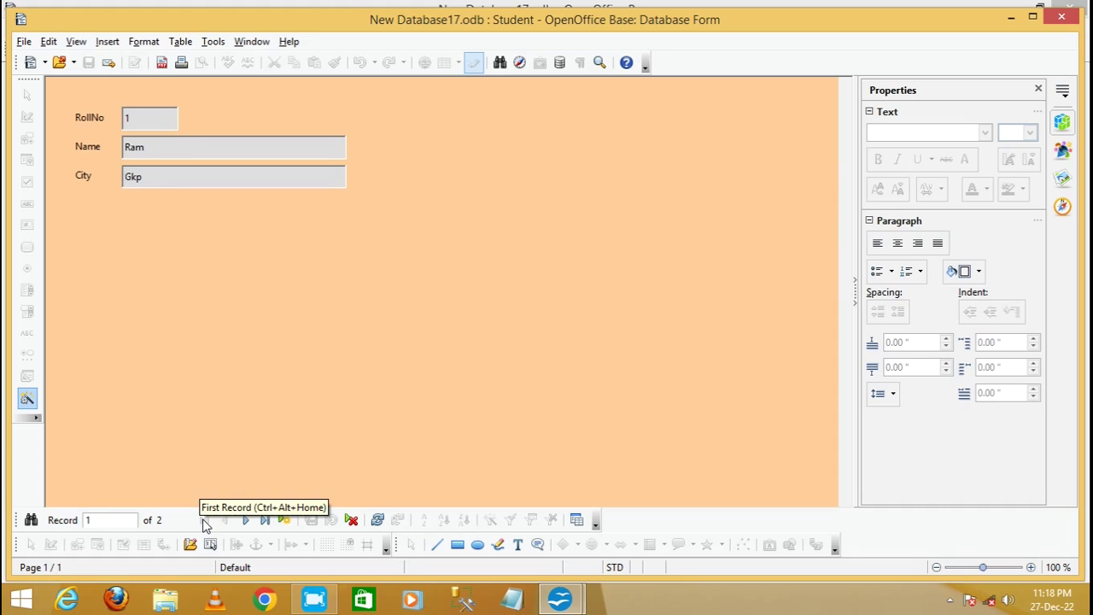
left_click(245, 522)
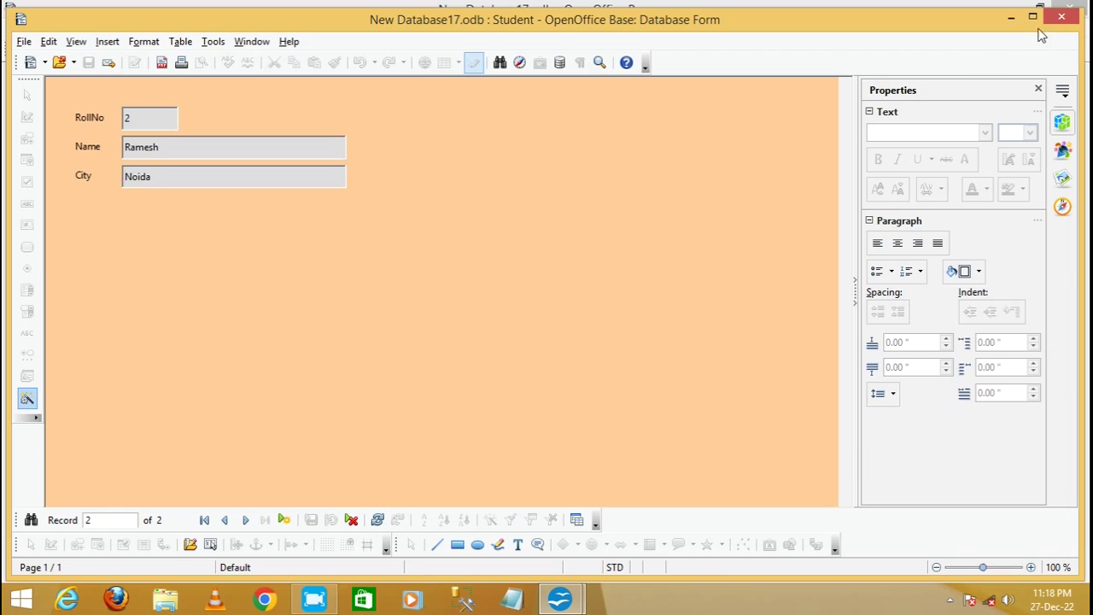
left_click(1062, 17)
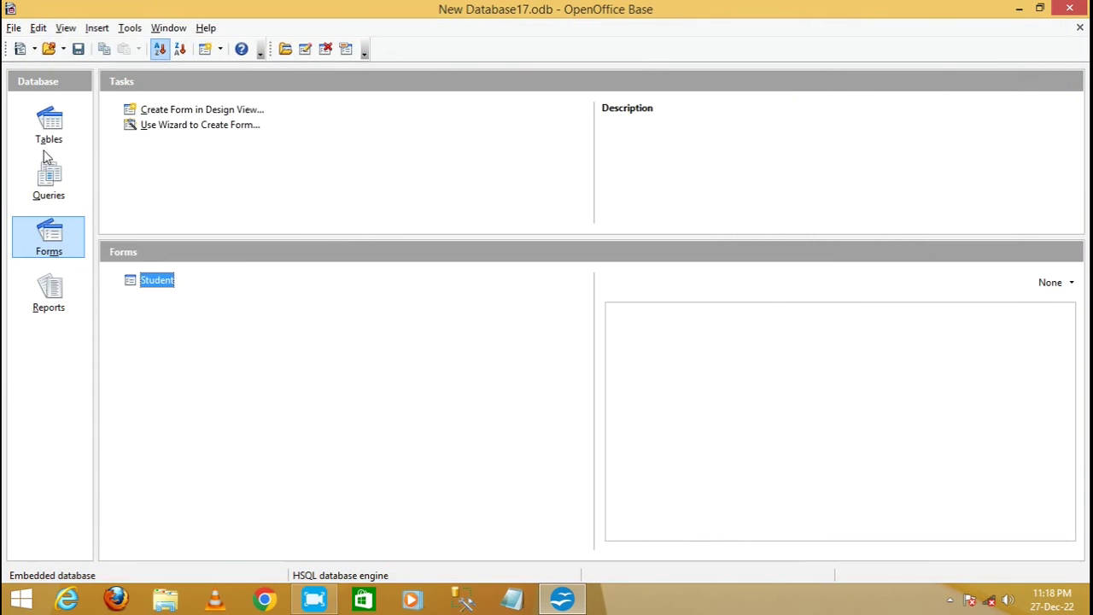
Open Table1 to examine the records entered through the form, and close its data view
left_click(50, 128)
left_click(136, 283)
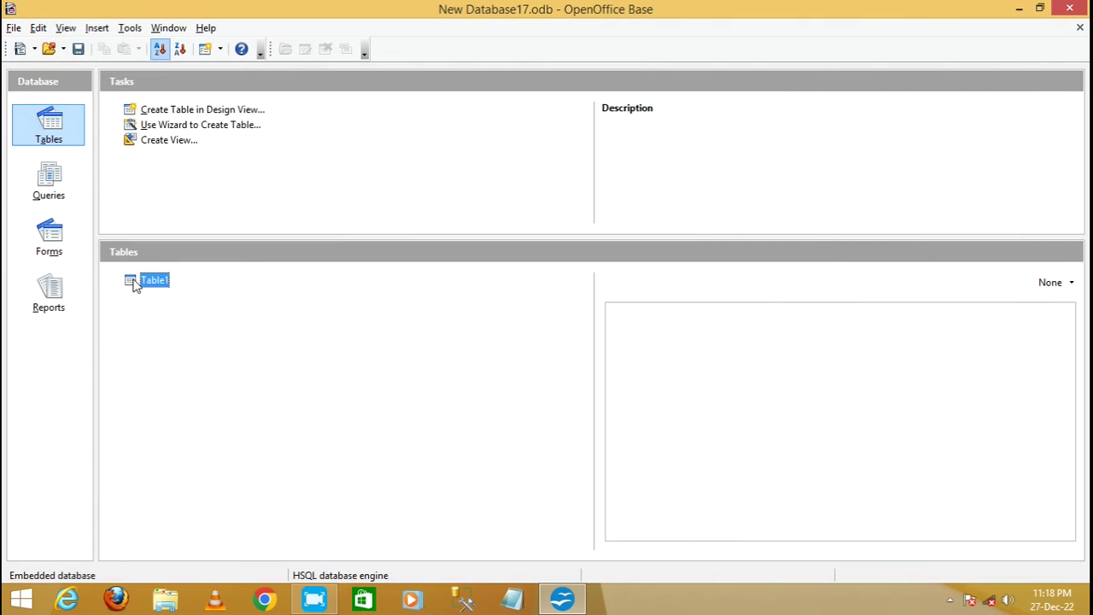
double_click(137, 282)
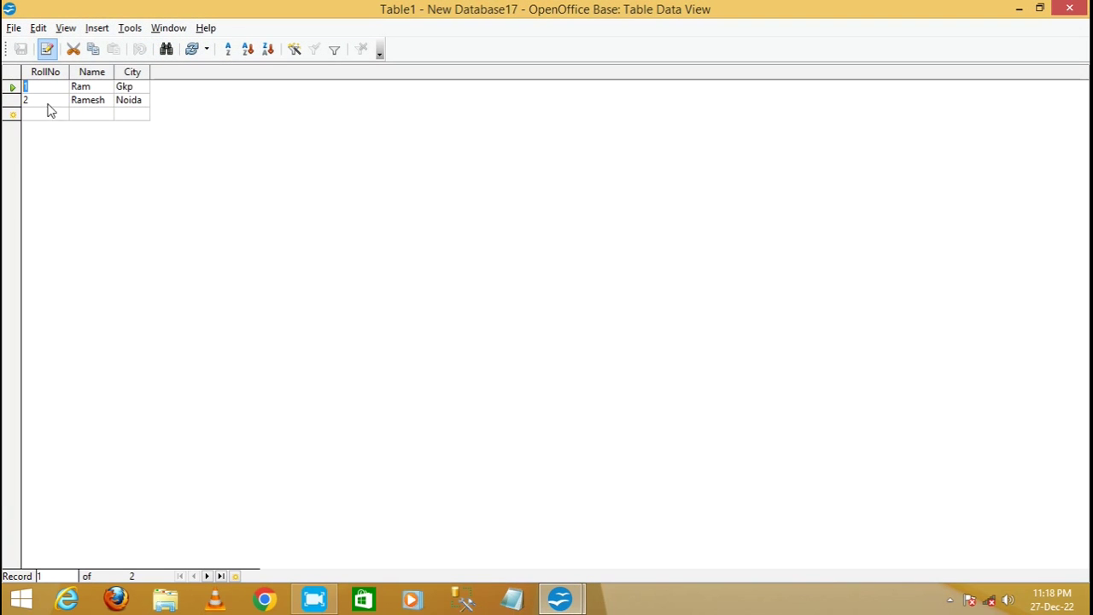
left_click(1069, 8)
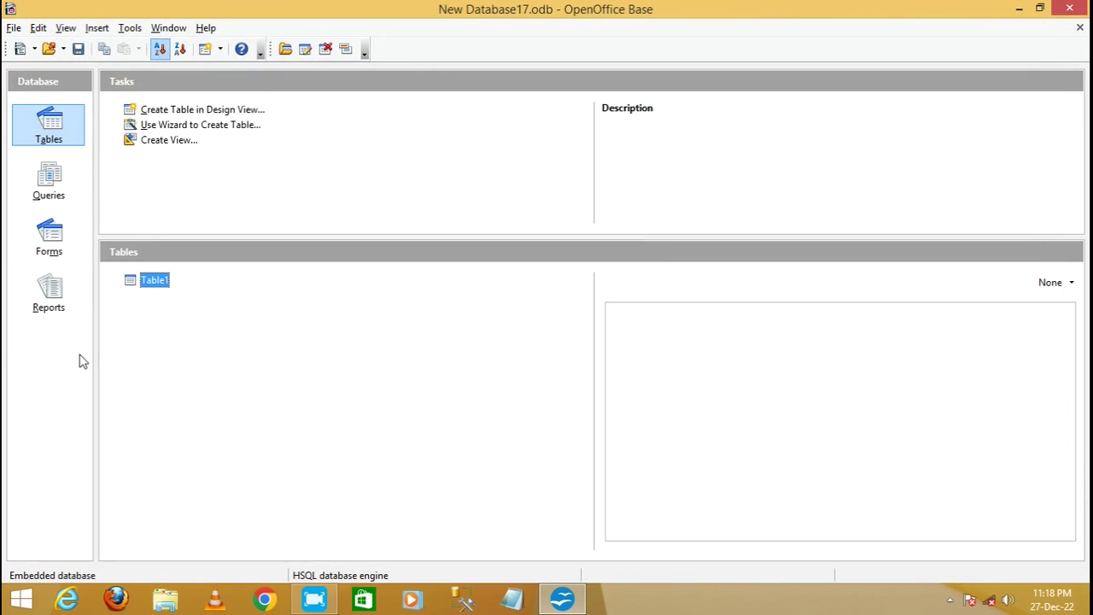
left_click(49, 243)
double_click(131, 283)
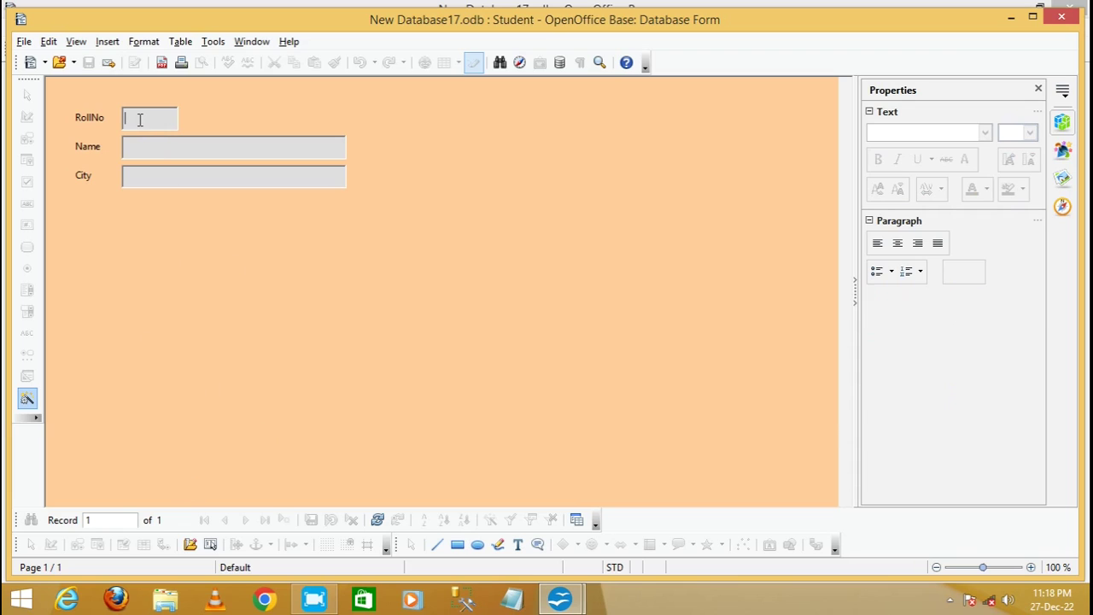
type("3")
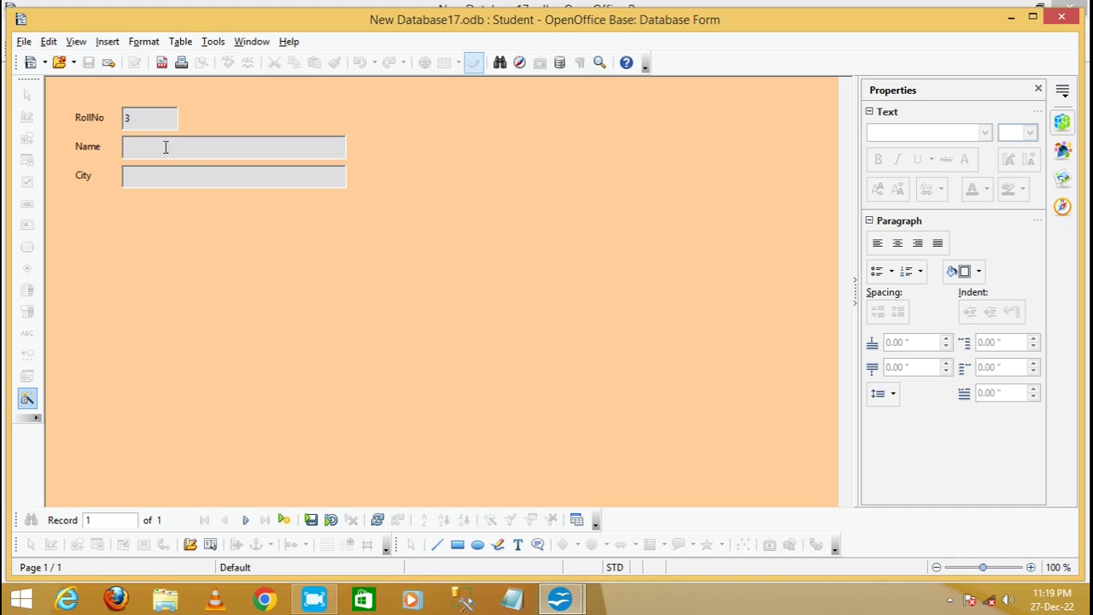
key("BackSpace")
left_click(1050, 24)
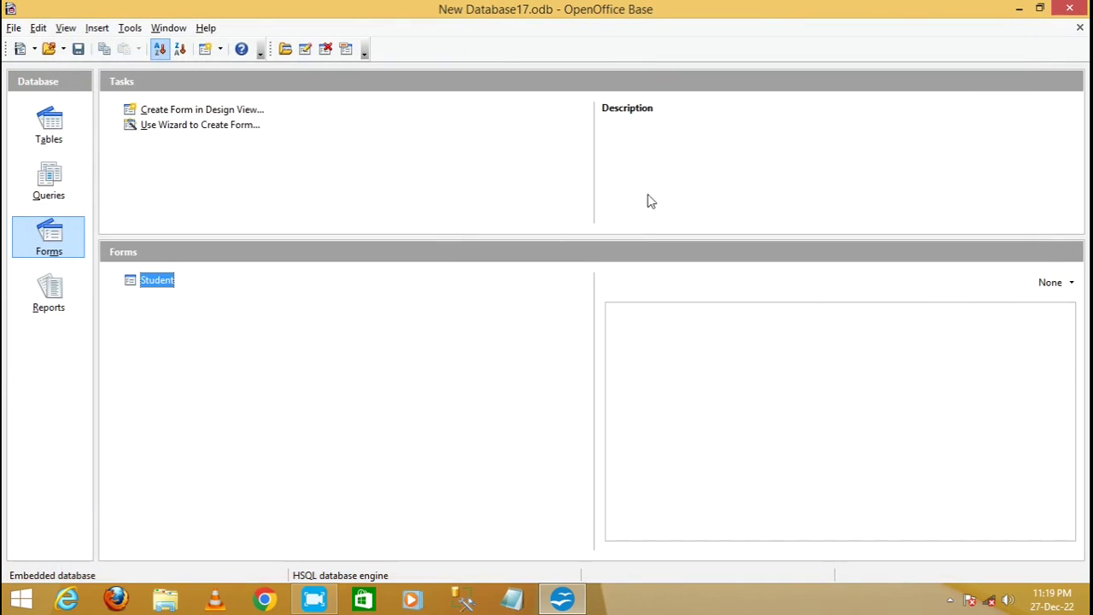
Open the Student form for editing and draw a label field about 3.45 by 0.46 inches to the right of the RollNo field
right_click(152, 284)
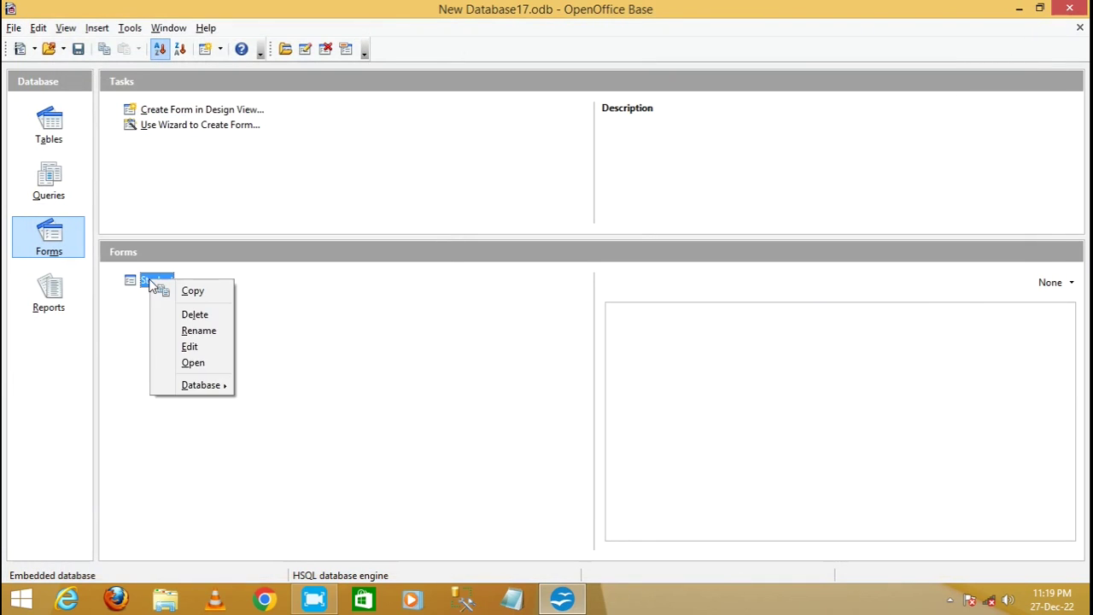
left_click(189, 345)
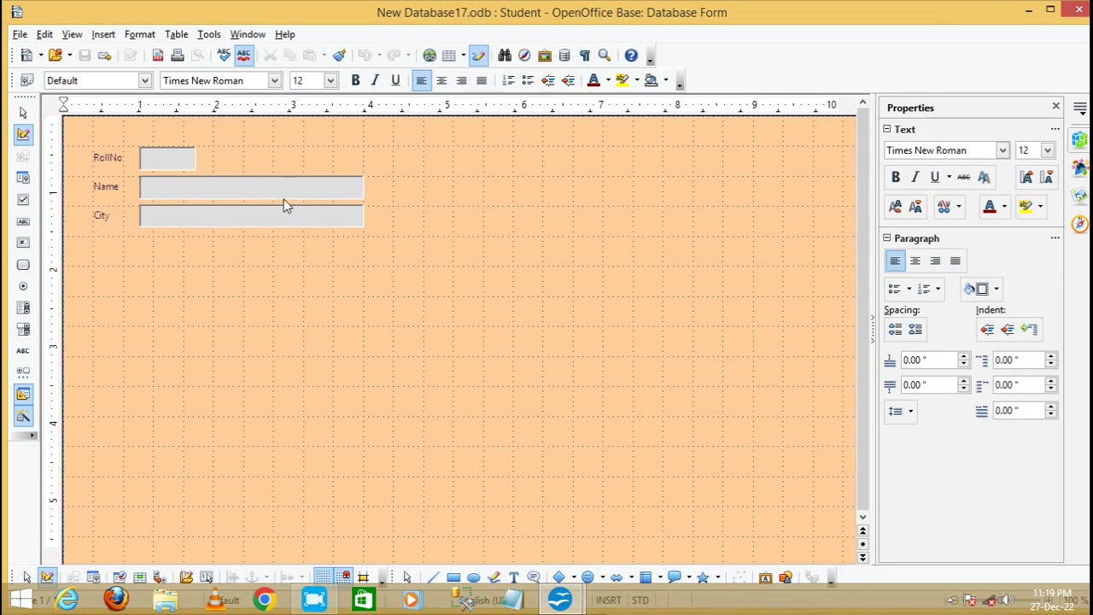
left_click(23, 353)
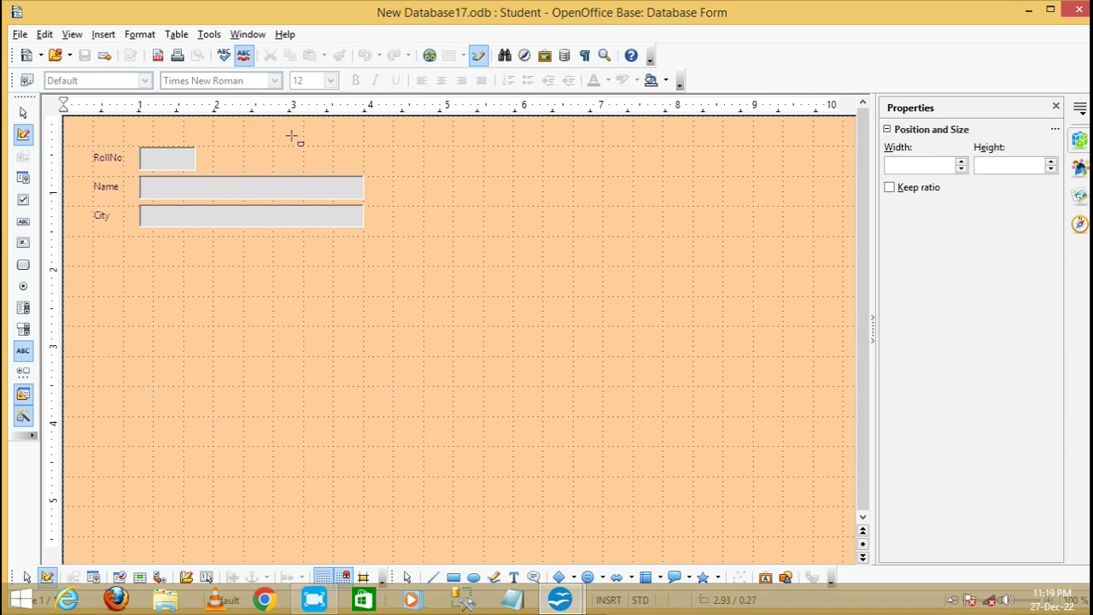
left_click_drag(462, 137, 728, 171)
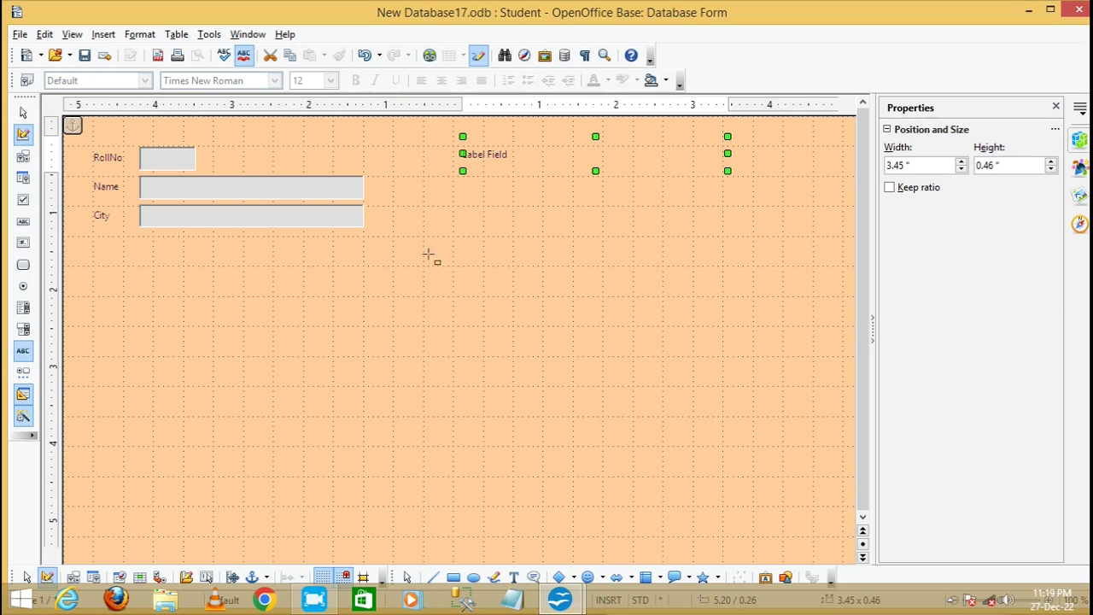
Change the new label field's label text to "Registration Form"
double_click(499, 155)
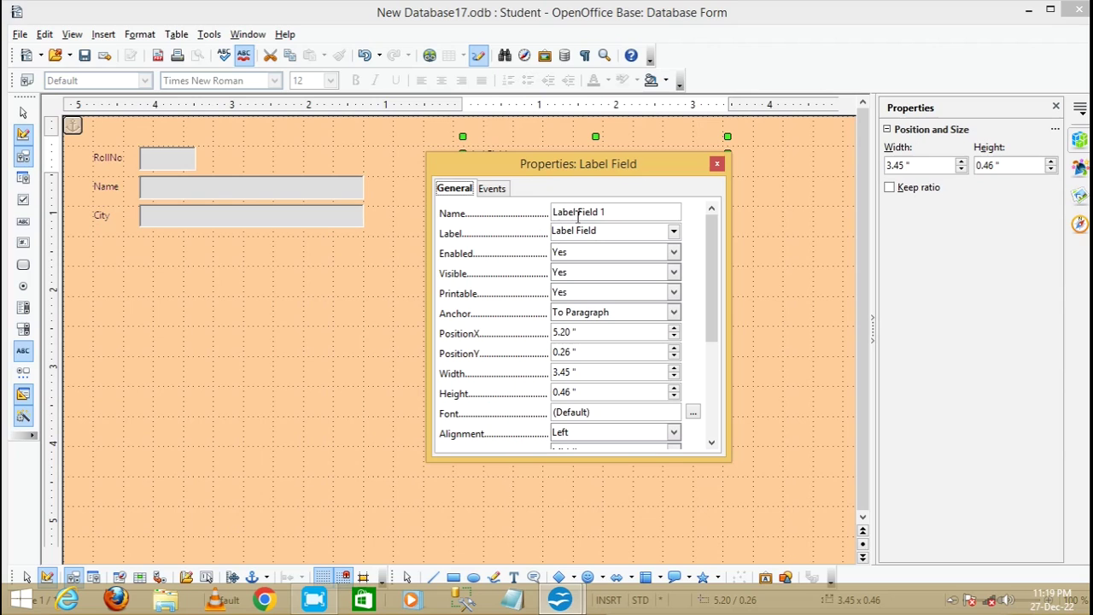
left_click_drag(565, 170, 565, 210)
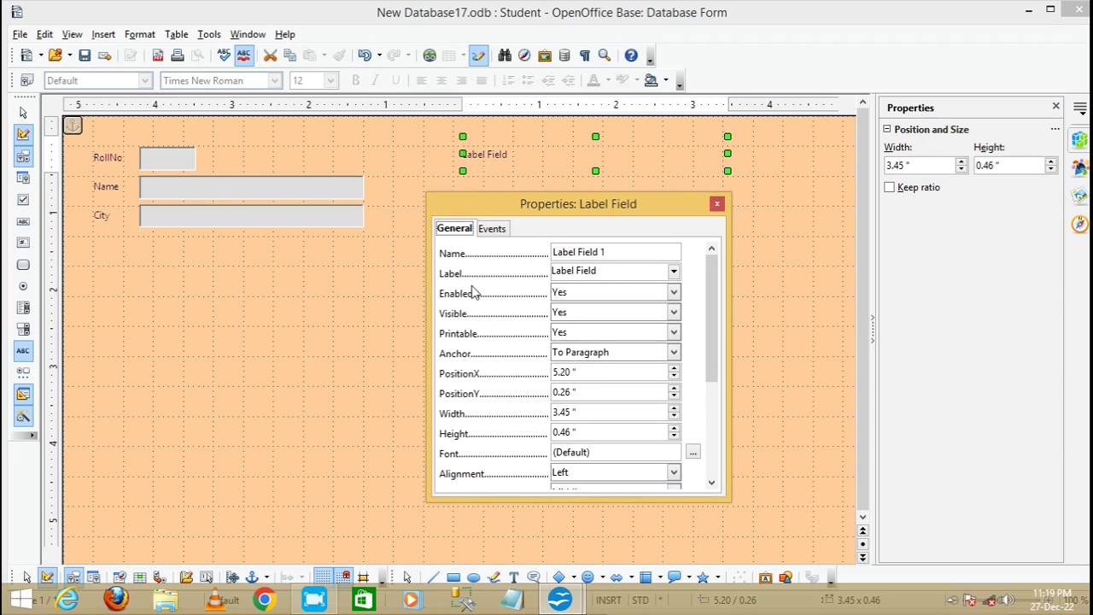
left_click(604, 273)
key("BackSpace")
key("BackSpace")
key("BackSpace")
key("BackSpace")
key("BackSpace")
key("BackSpace")
type("Registration Form")
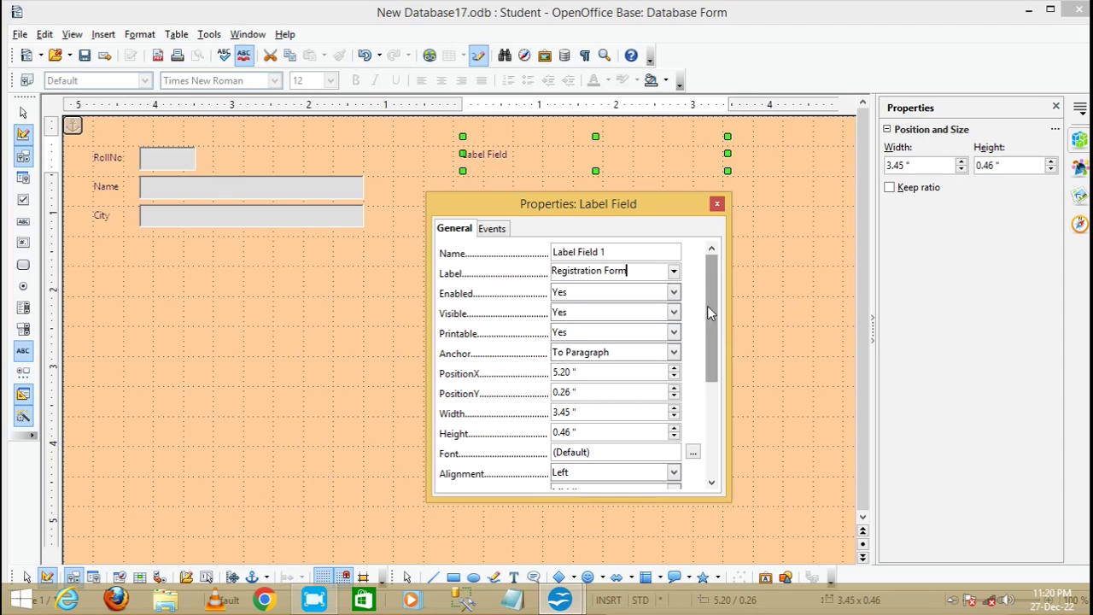
left_click_drag(712, 314, 712, 441)
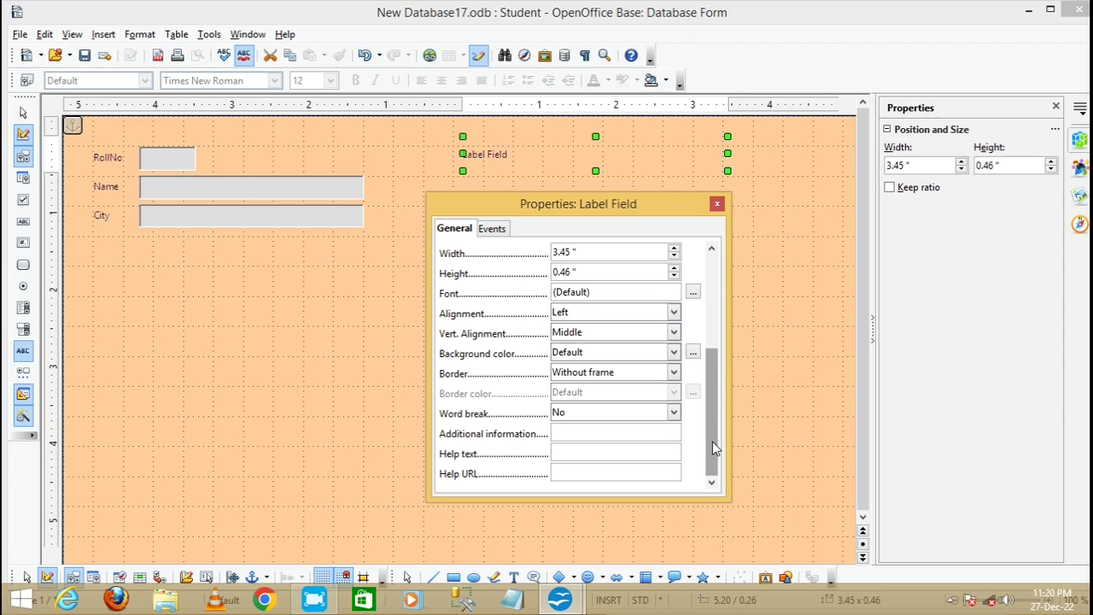
left_click(693, 294)
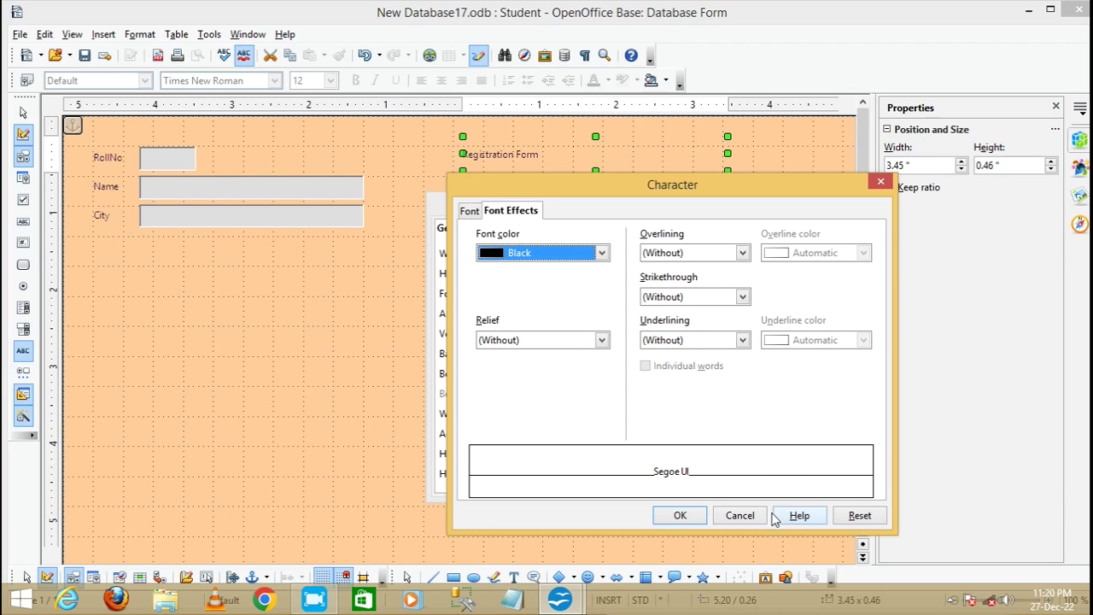
left_click(739, 515)
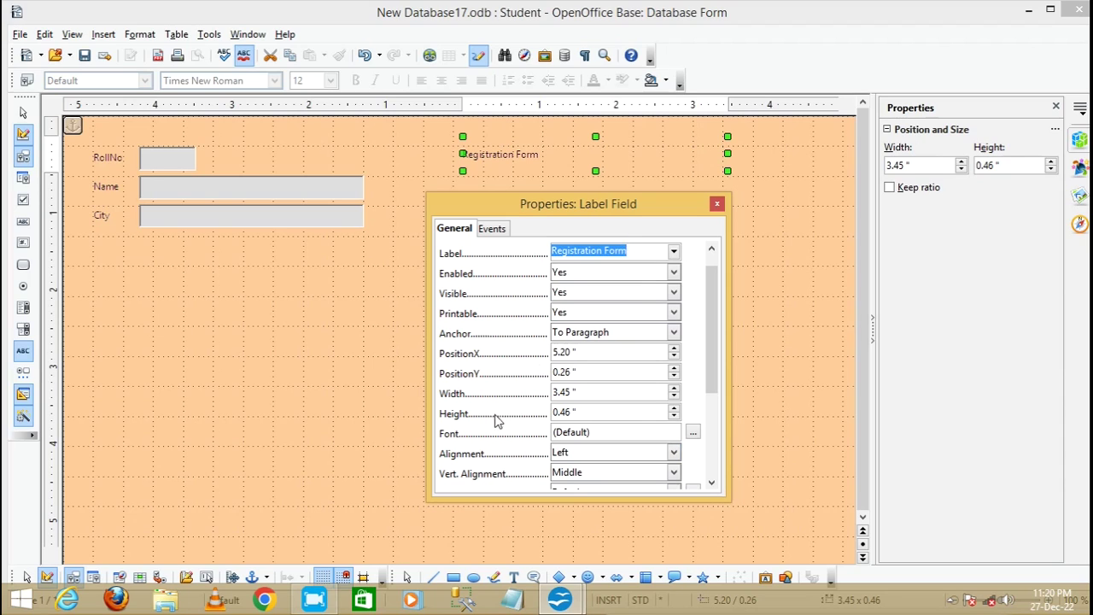
Set the Registration Form label's font size to 22
left_click(603, 431)
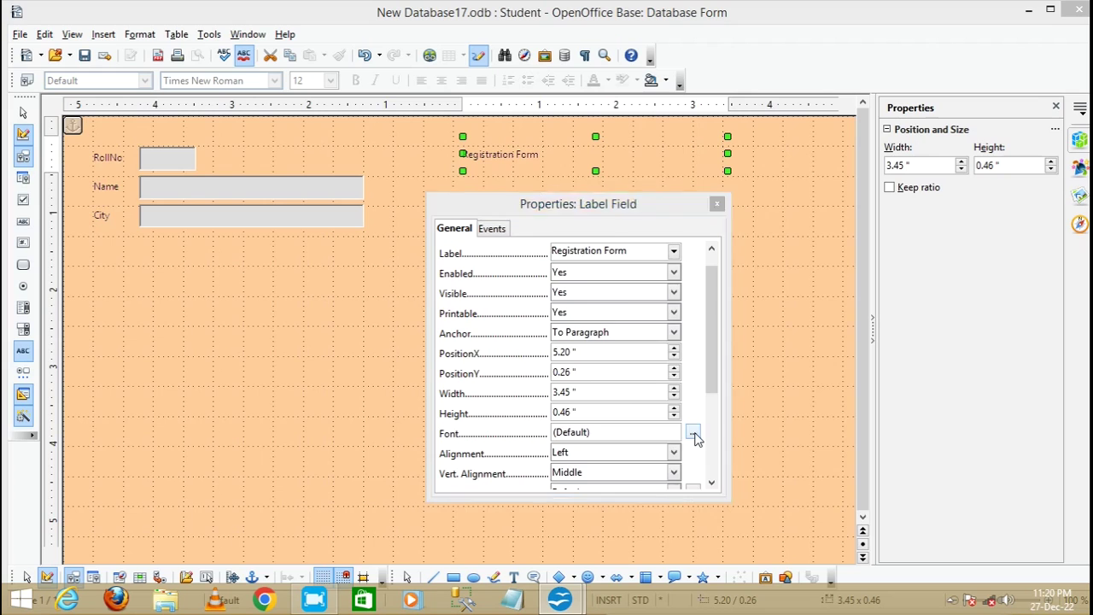
left_click(692, 432)
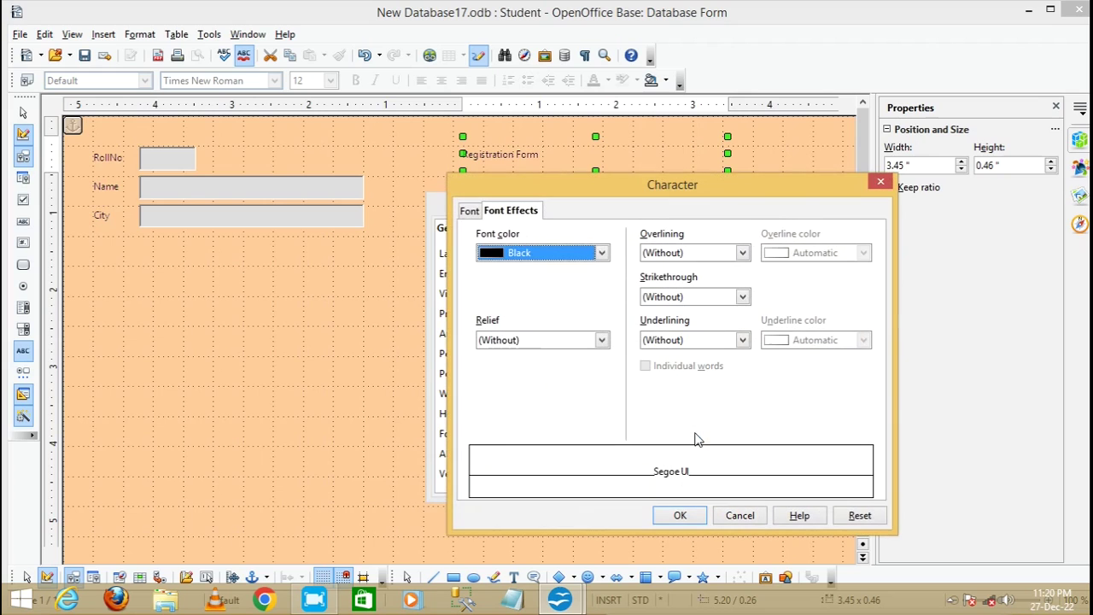
left_click(468, 213)
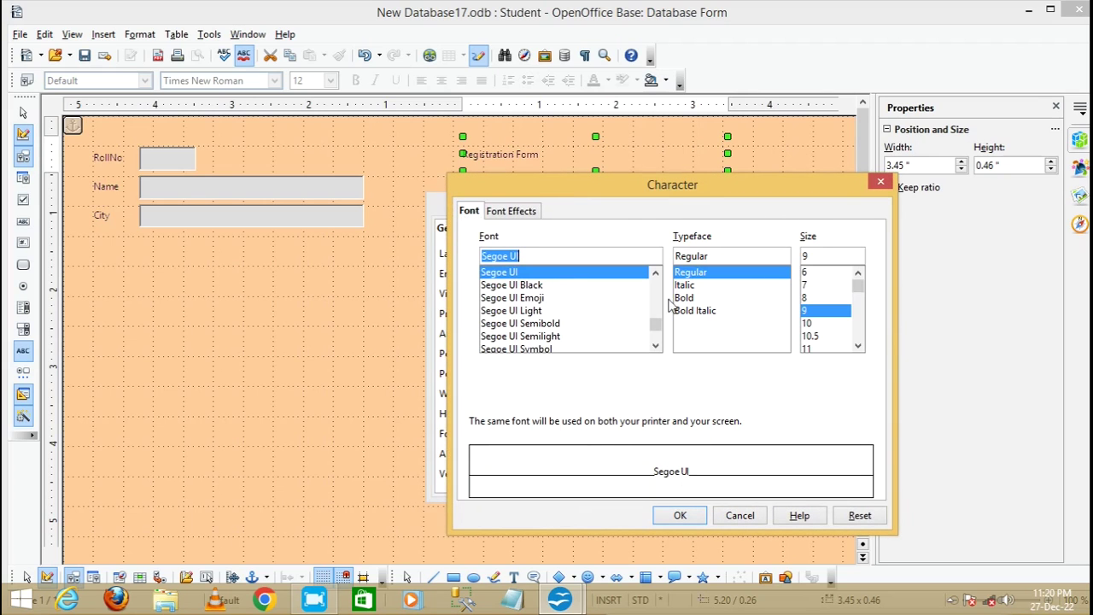
left_click_drag(859, 287, 859, 311)
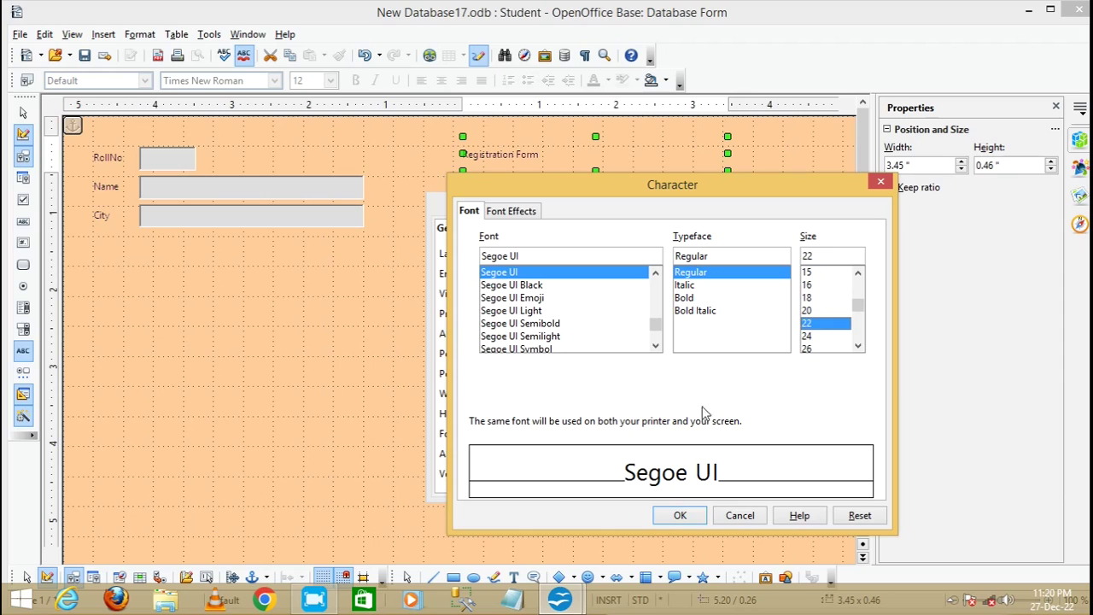
Set the Registration Form label's font color to Orange, apply the character settings and close the label properties
left_click(509, 214)
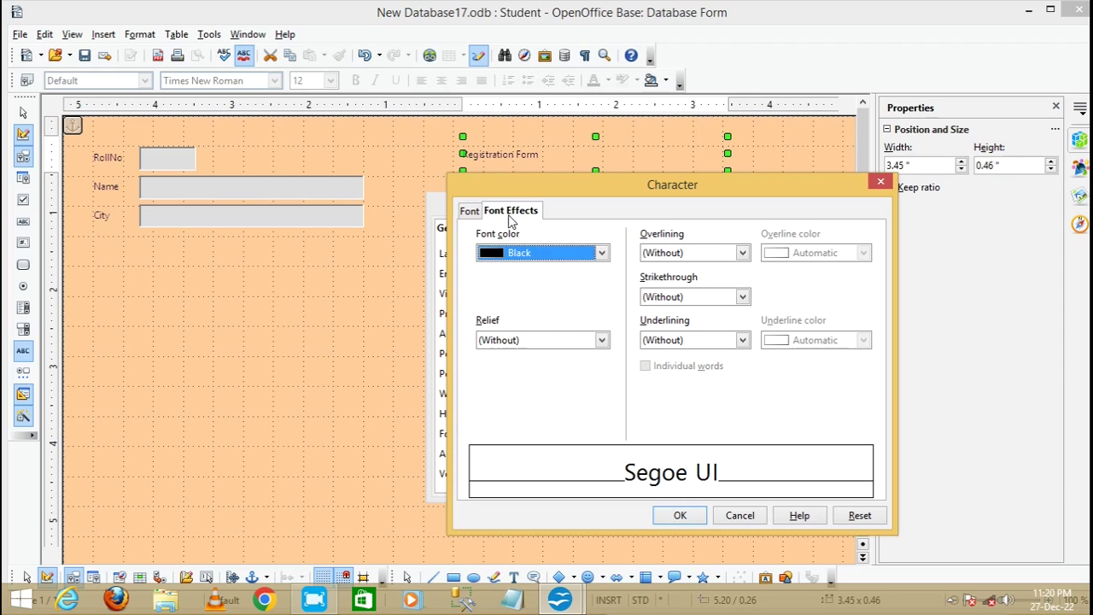
left_click(602, 253)
left_click(519, 297)
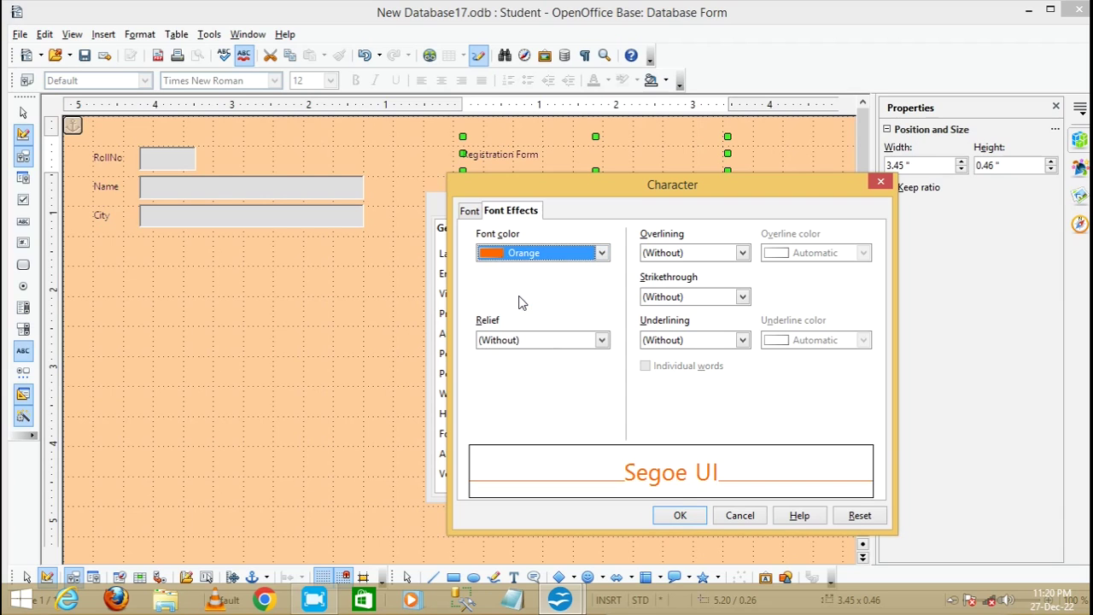
left_click(678, 517)
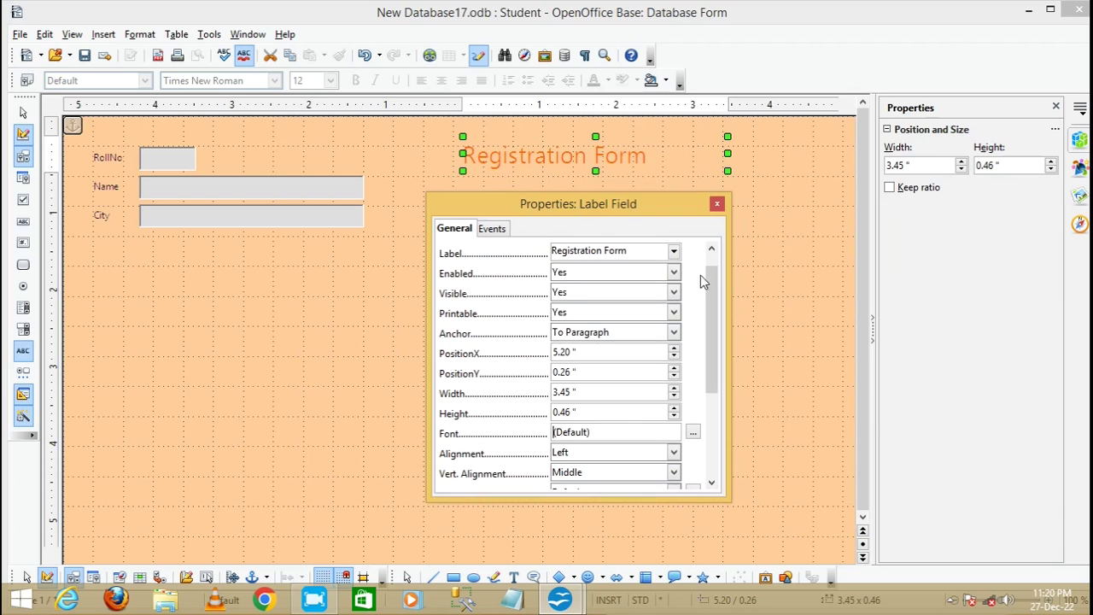
left_click(717, 203)
left_click(618, 245)
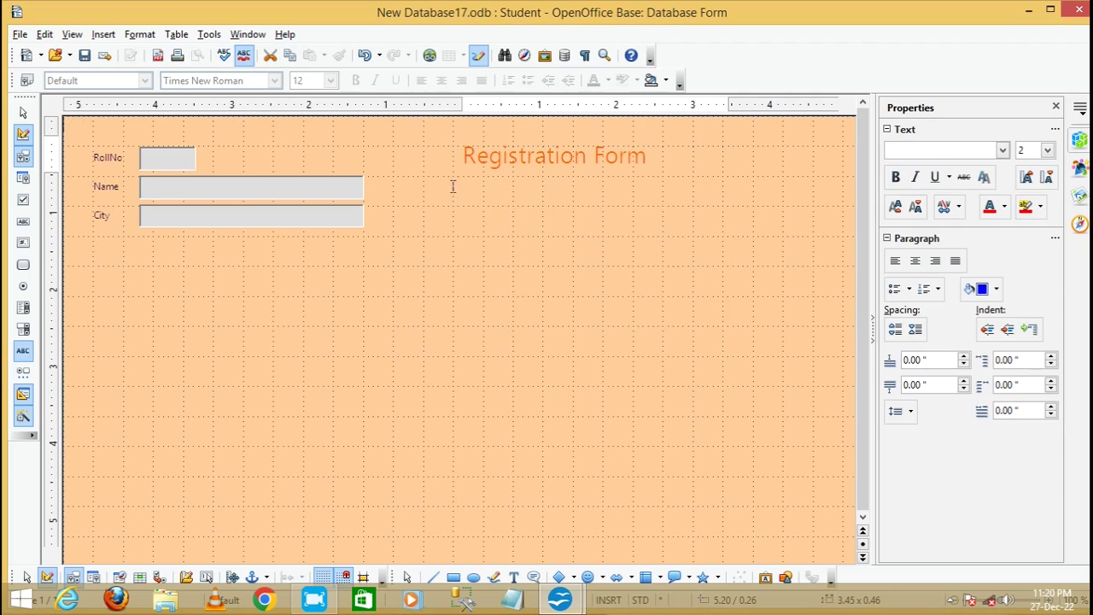